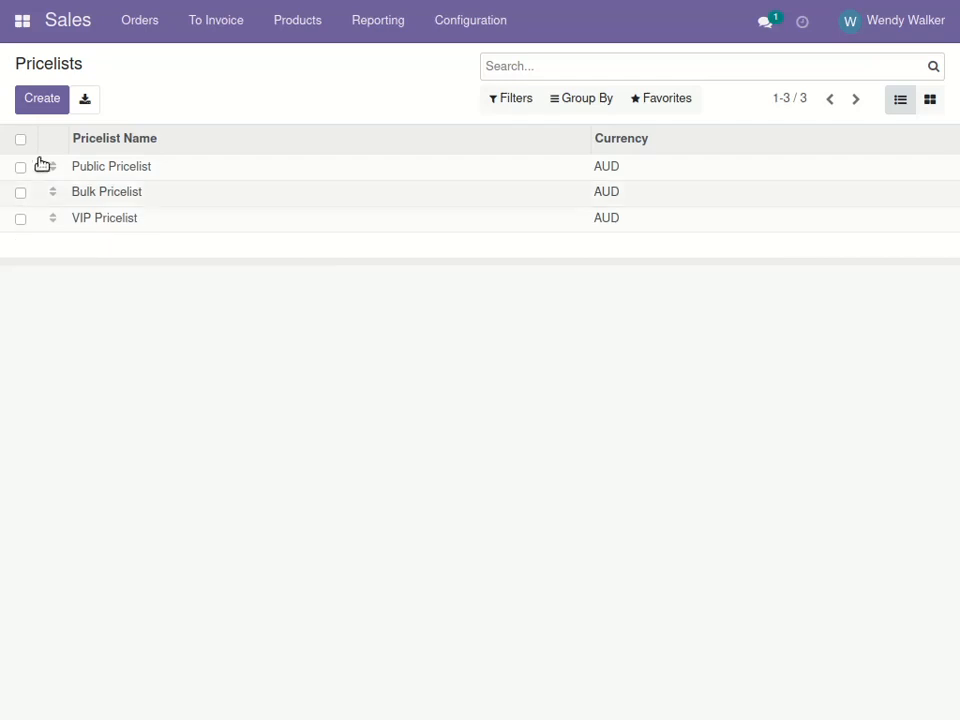
pyautogui.click(45, 102)
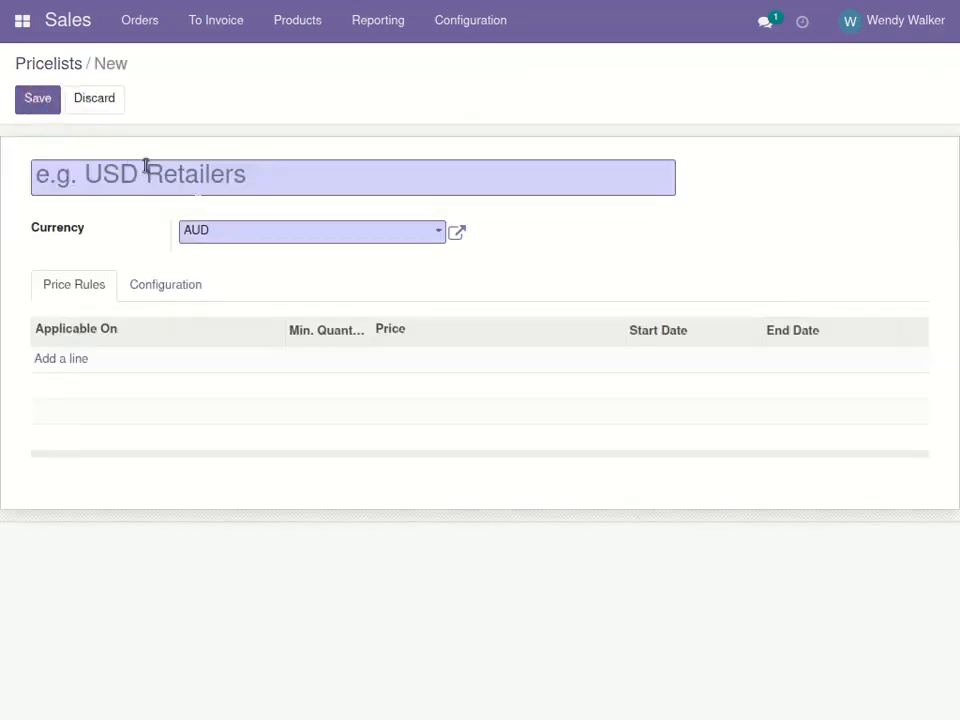
pyautogui.click(86, 360)
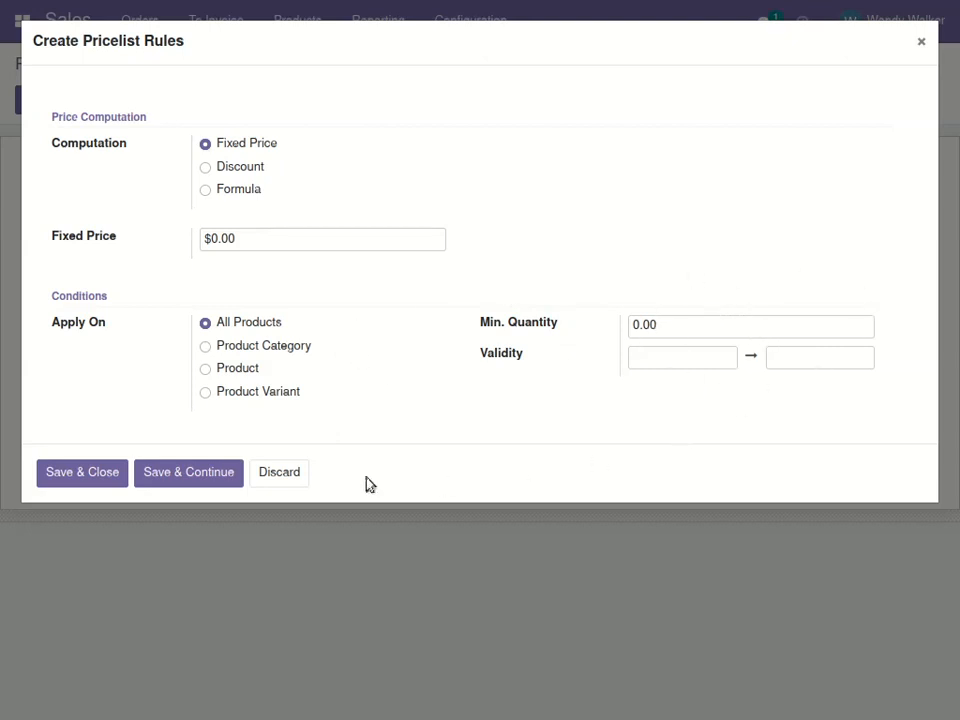
pyautogui.click(205, 349)
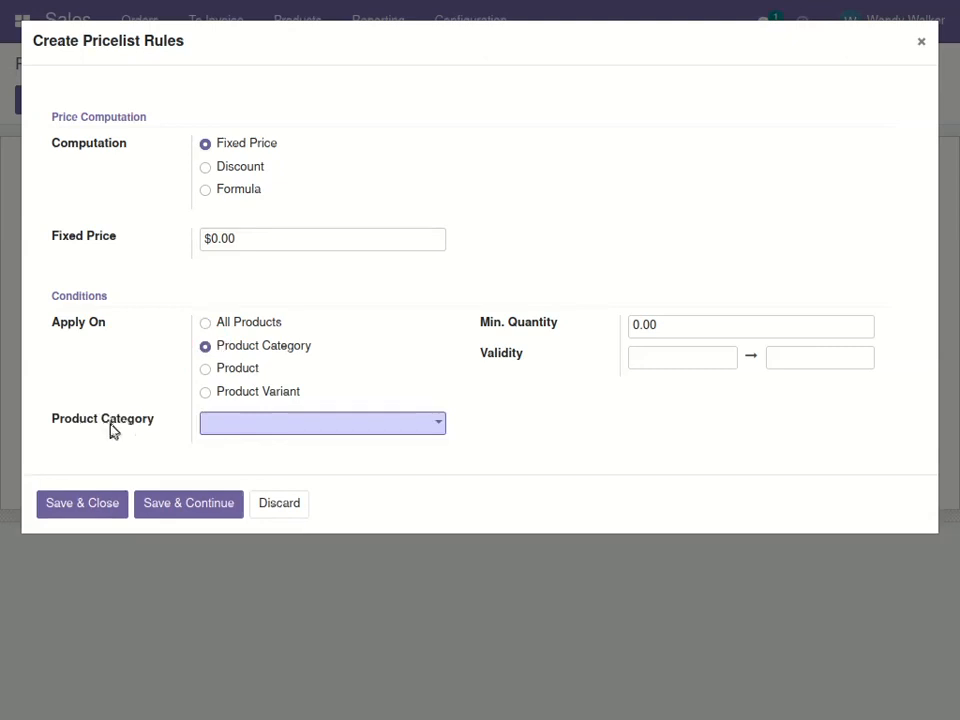
pyautogui.click(325, 428)
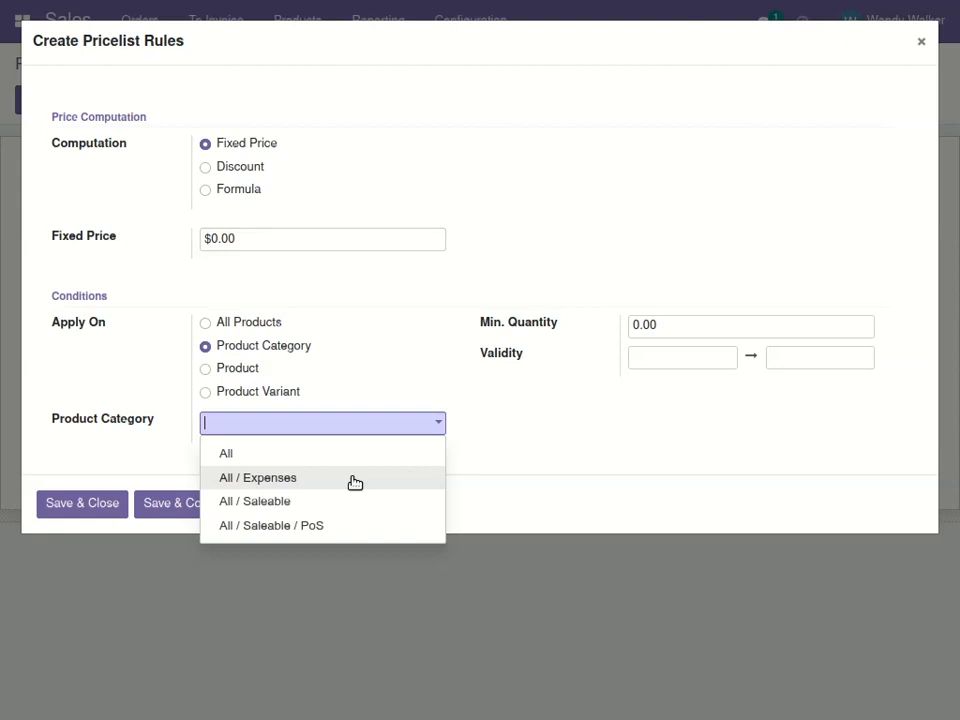
pyautogui.click(272, 506)
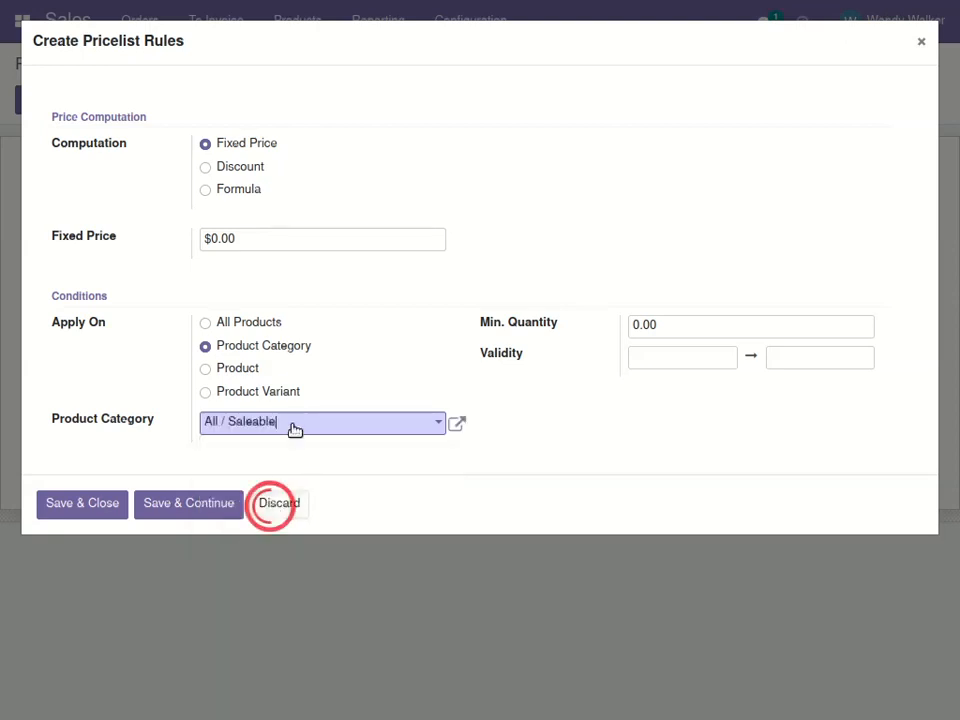
pyautogui.click(295, 425)
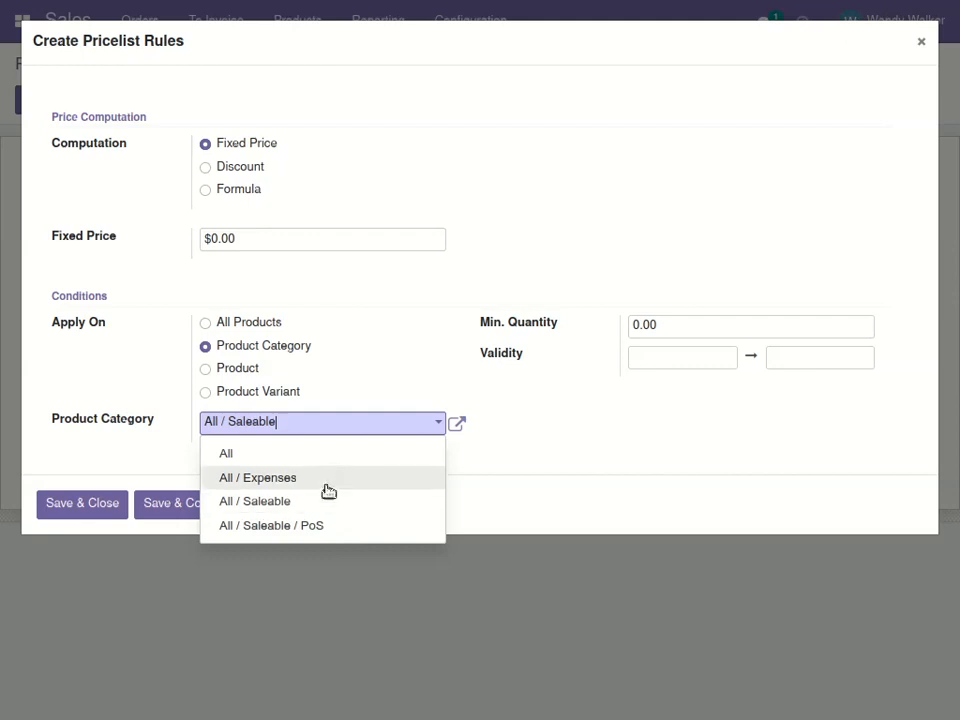
pyautogui.click(402, 337)
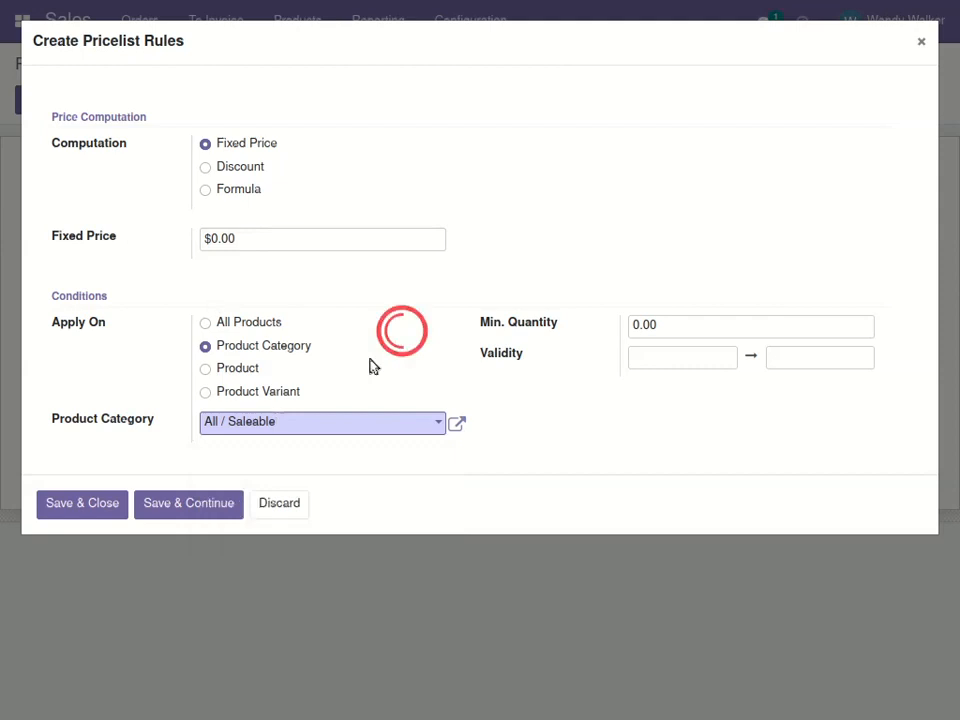
pyautogui.click(279, 504)
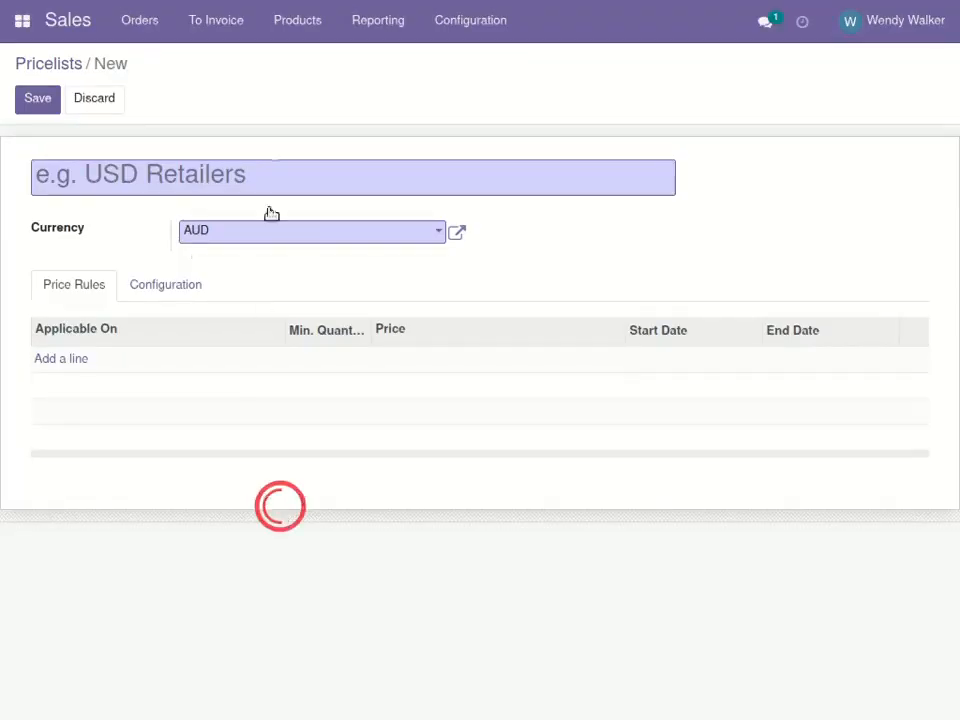
# - Open the 7 Wonders Duel product and check its product category
pyautogui.click(303, 21)
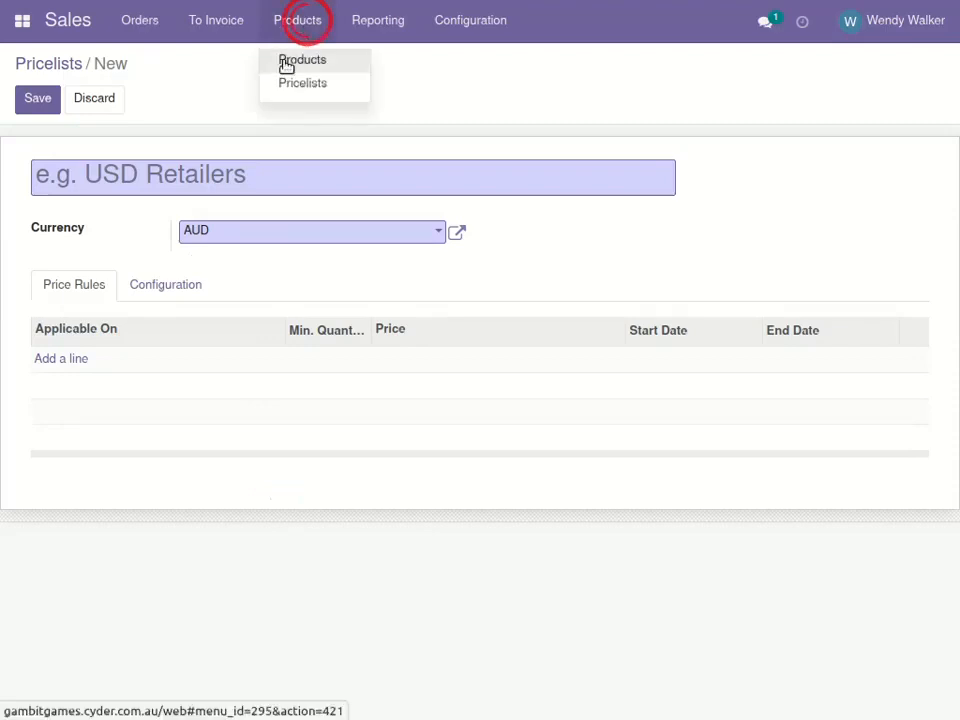
pyautogui.click(284, 63)
pyautogui.click(146, 170)
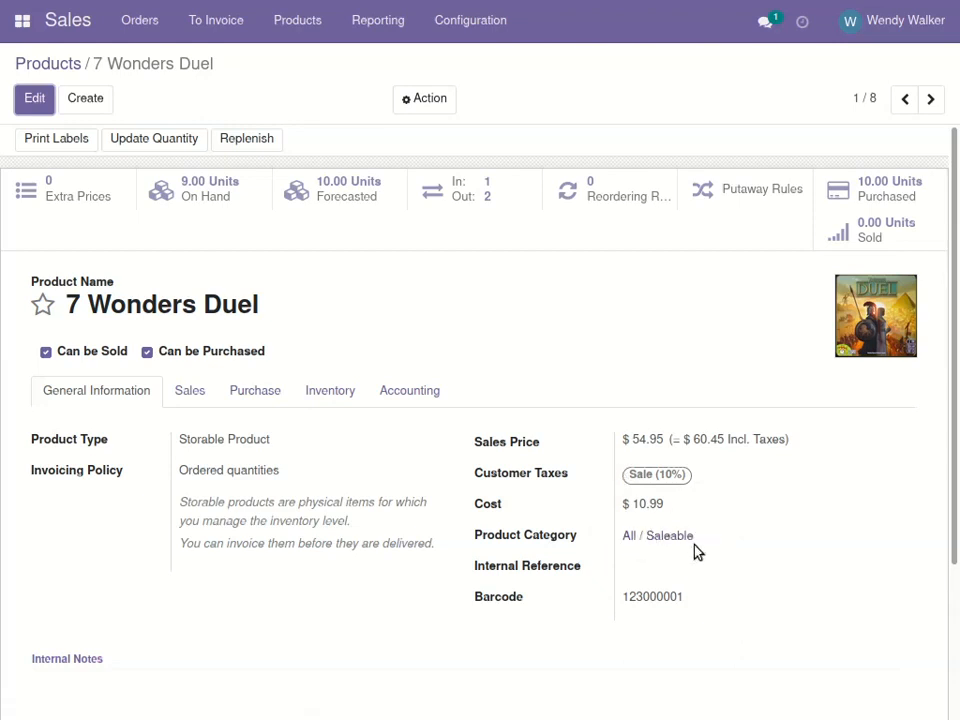
pyautogui.moveTo(529, 549)
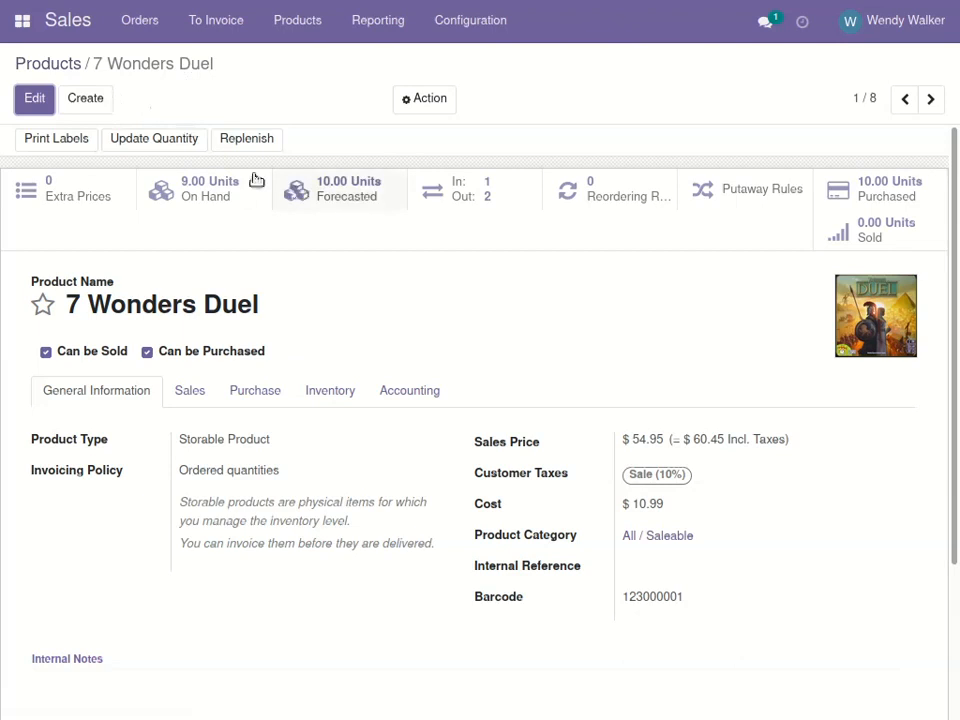
# - Start a new product category in the Inventory app and name it Sept Sale
pyautogui.click(24, 26)
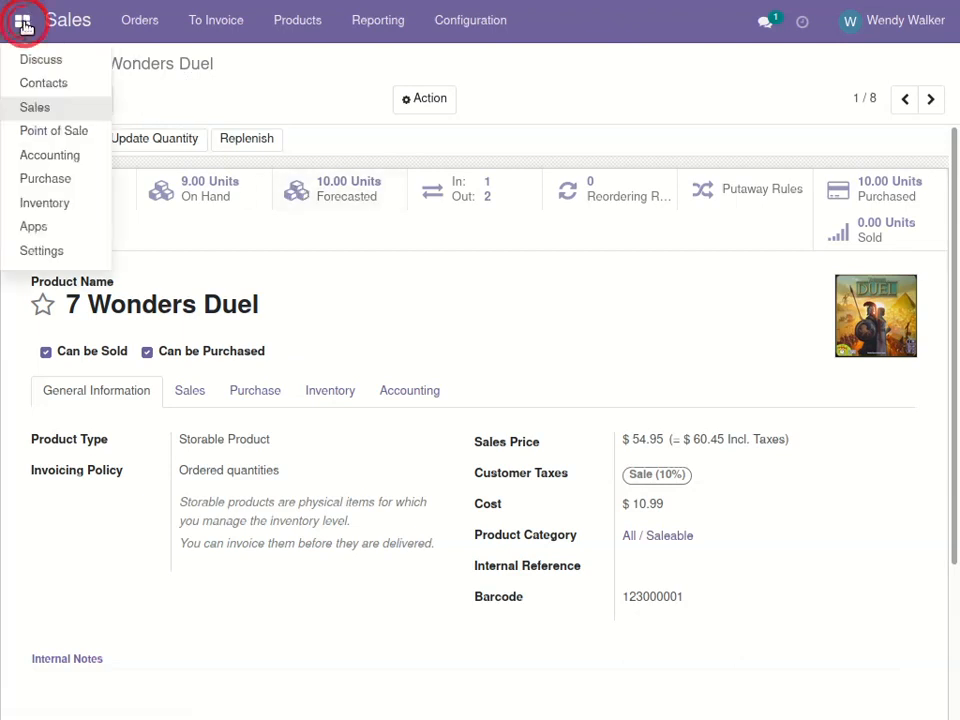
pyautogui.click(50, 206)
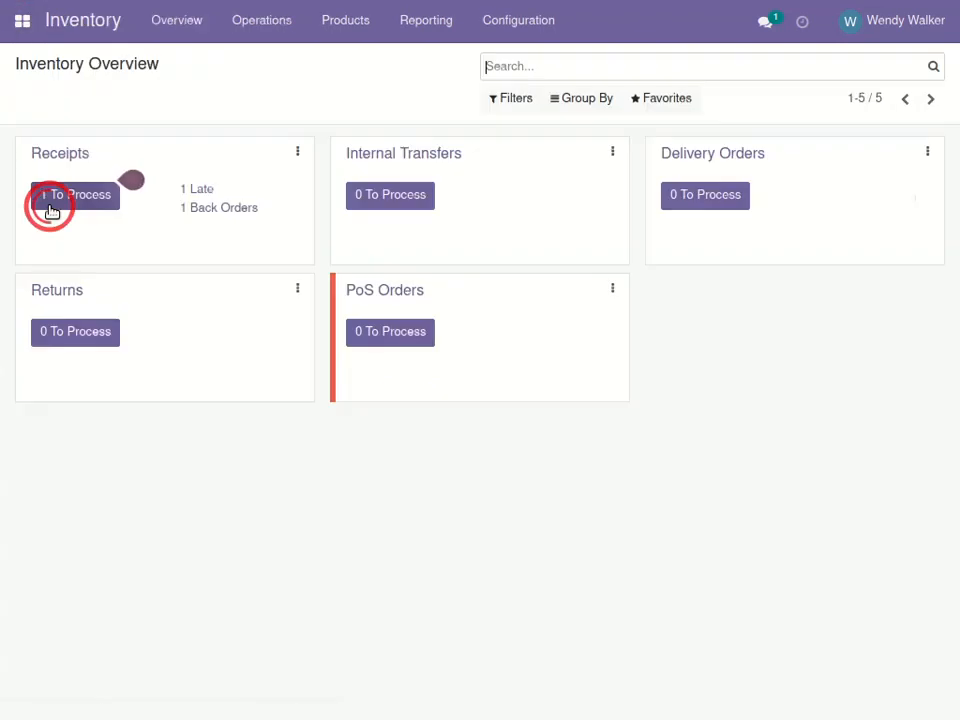
pyautogui.click(519, 22)
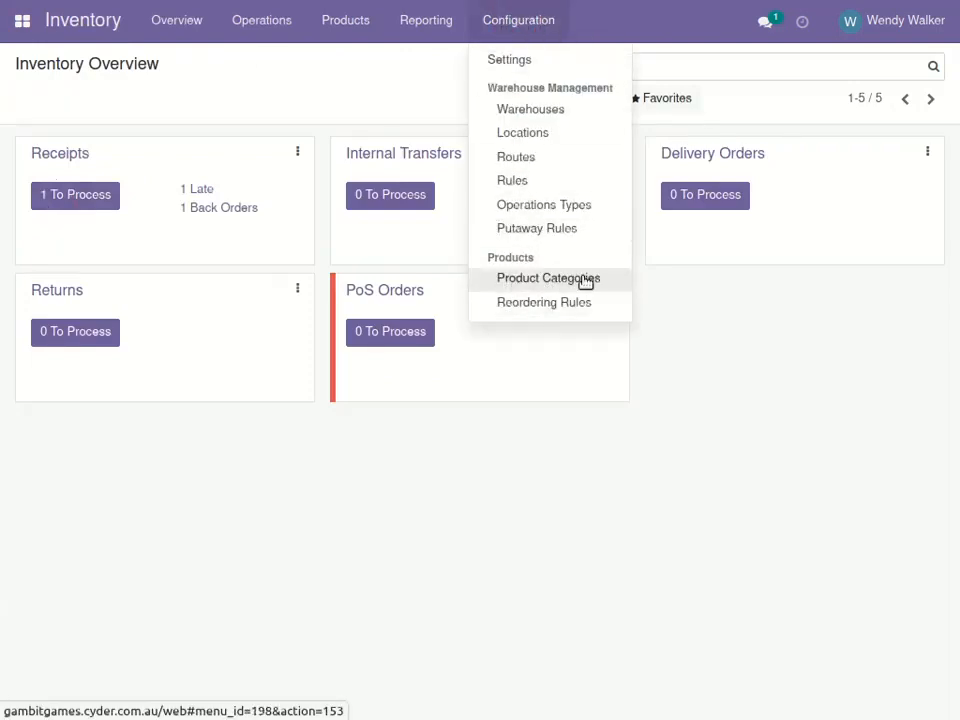
pyautogui.click(536, 279)
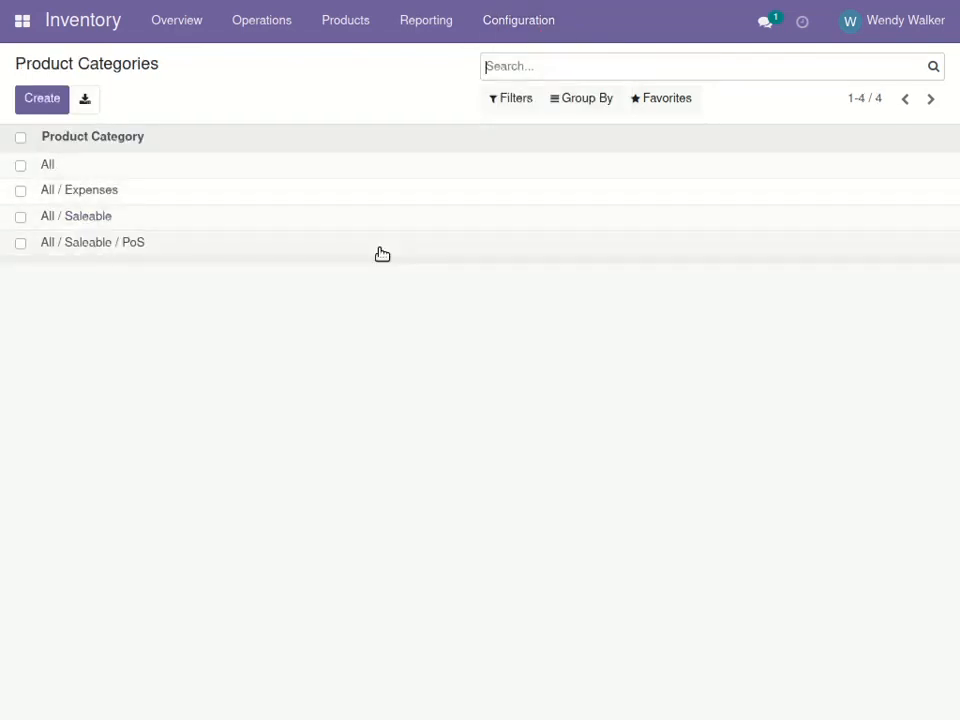
pyautogui.click(41, 98)
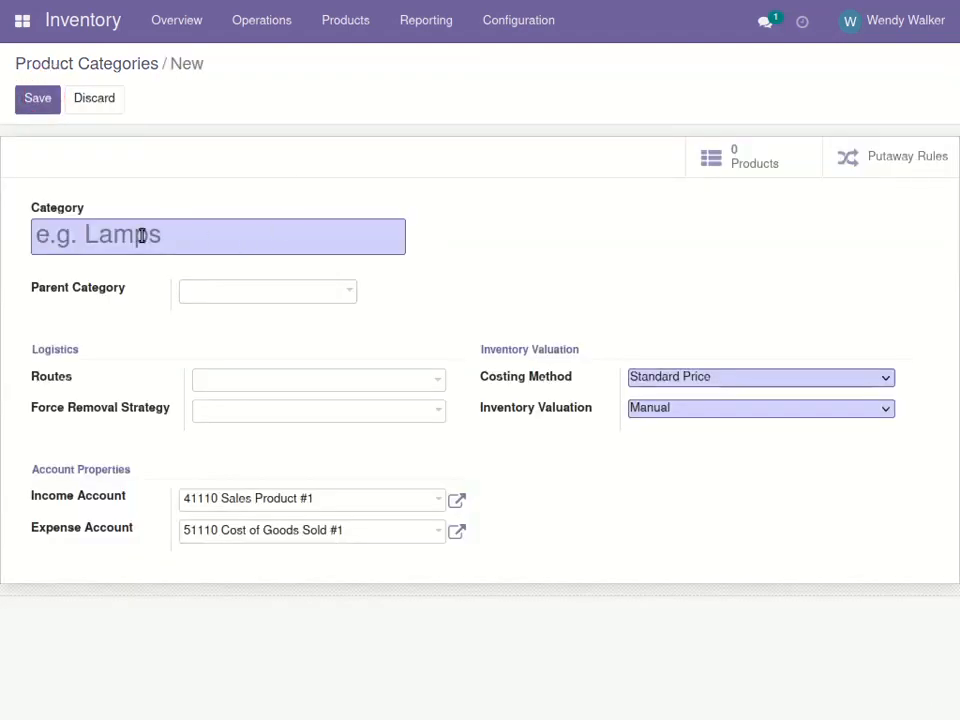
pyautogui.write('Septem')
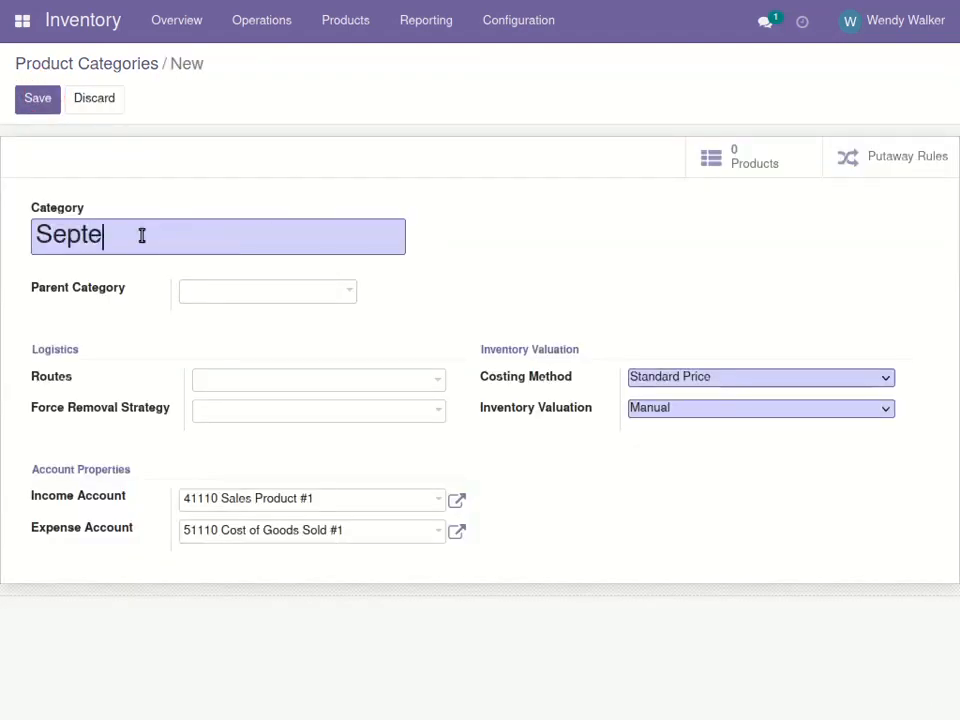
pyautogui.press('BackSpace')
pyautogui.press('BackSpace')
pyautogui.press('BackSpace')
pyautogui.write('t Sale')
pyautogui.moveTo(43, 234); pyautogui.dragTo(208, 229)
# - Set the Sept Sale category's parent category to All and save the category
pyautogui.click(229, 292)
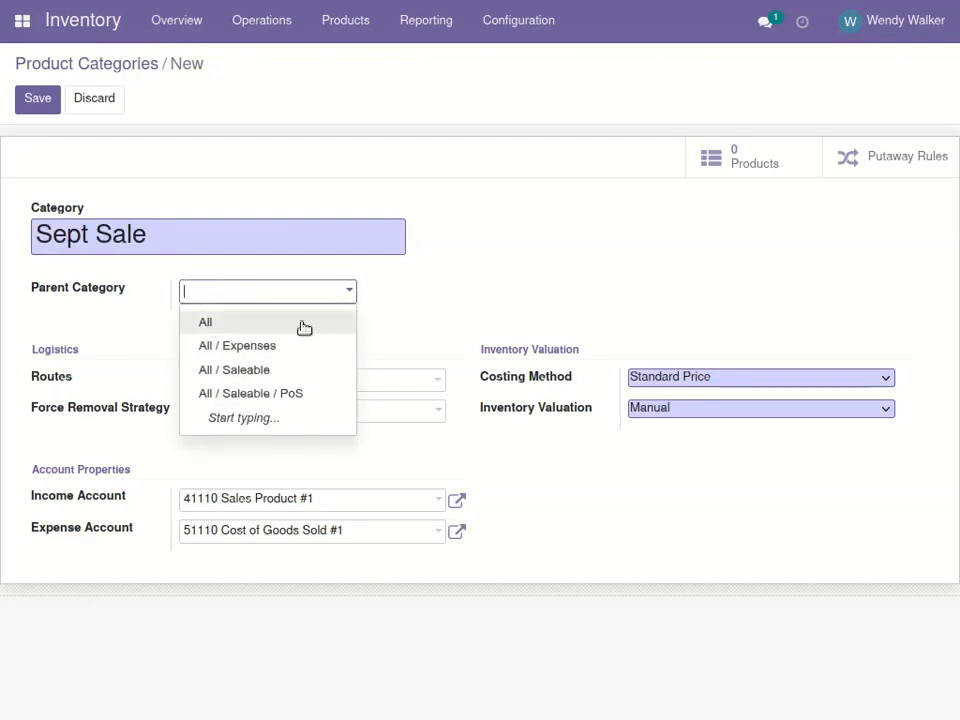
pyautogui.click(221, 328)
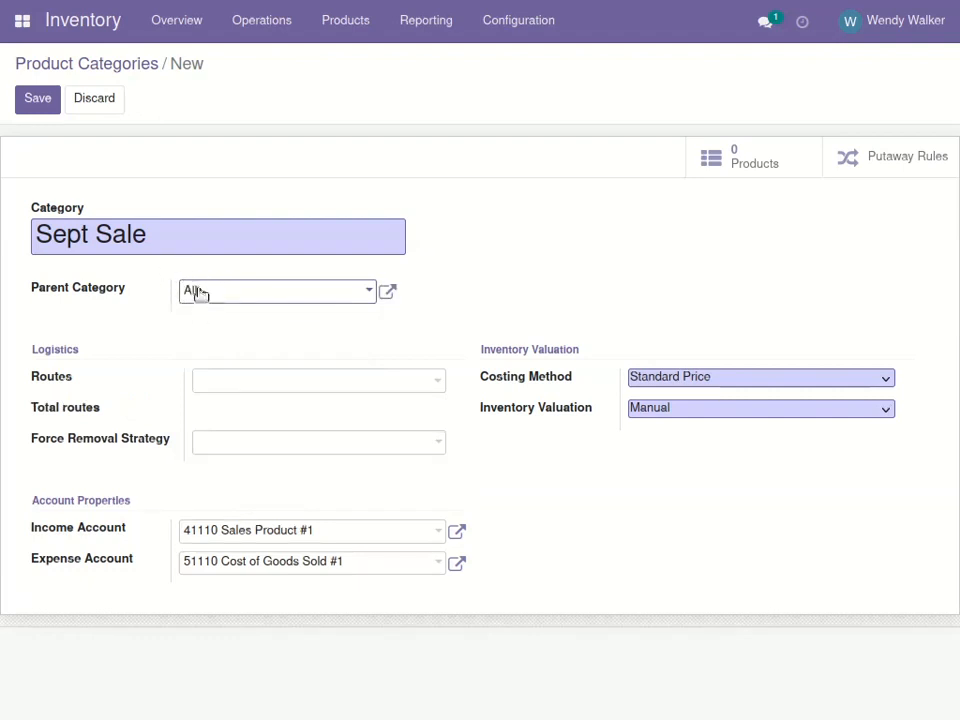
pyautogui.click(268, 294)
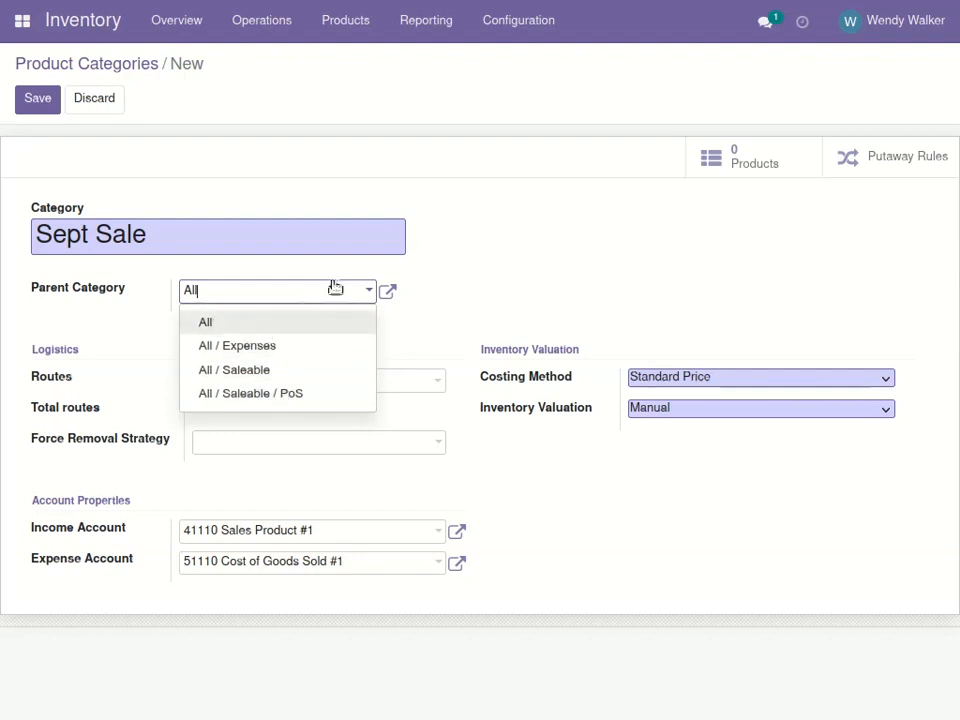
pyautogui.click(510, 258)
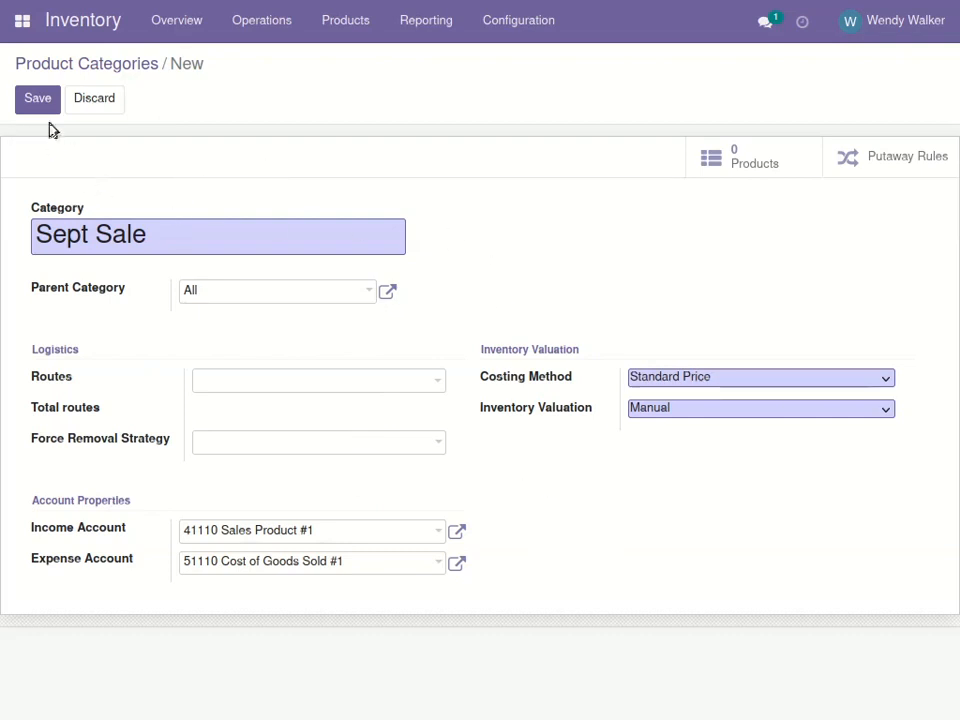
pyautogui.click(39, 99)
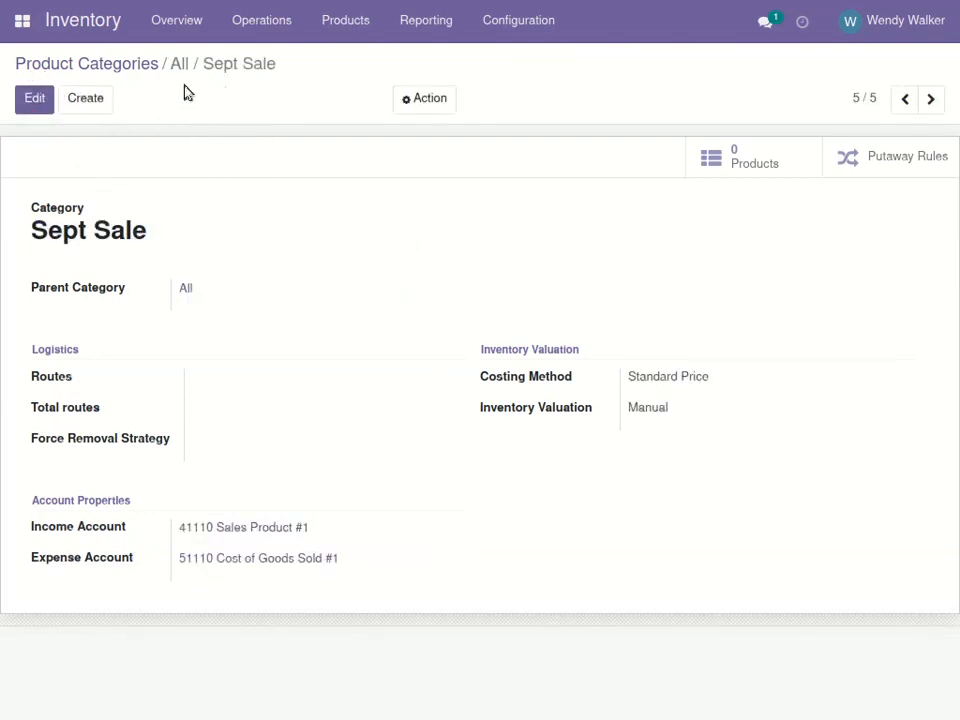
# - Start a new pricelist in the Sales app and name it Sept Sale Pricelist
pyautogui.click(22, 21)
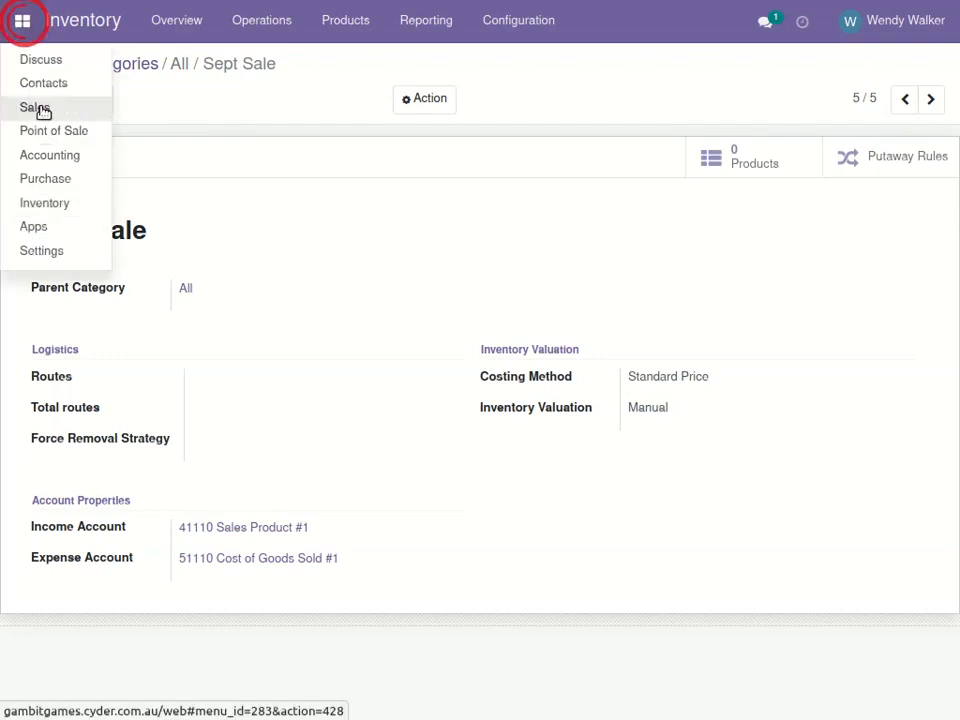
pyautogui.click(36, 107)
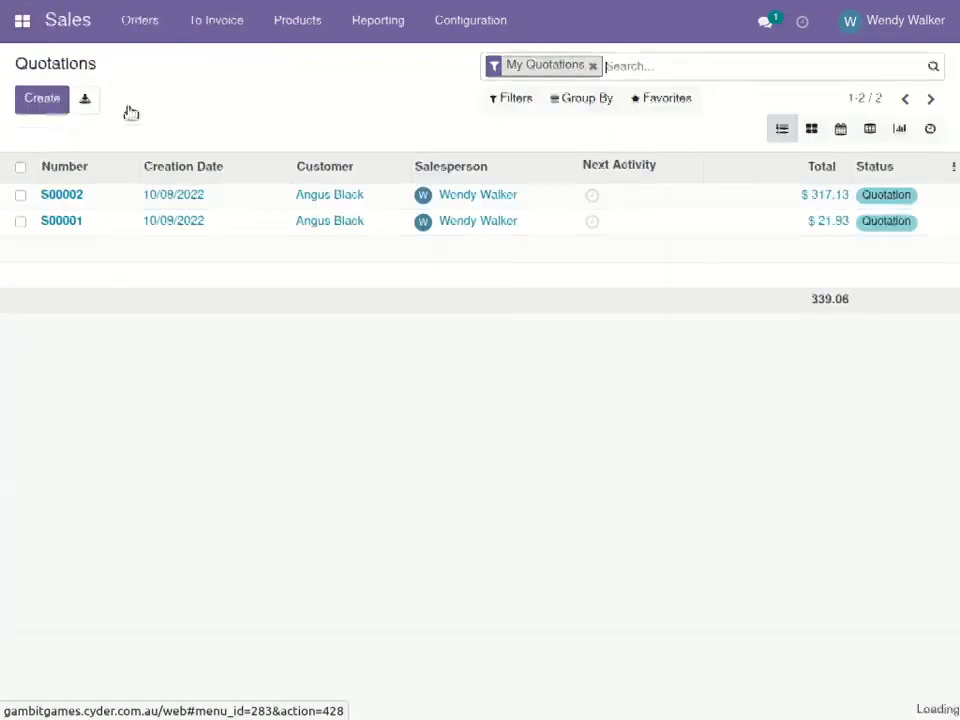
pyautogui.click(306, 22)
pyautogui.click(300, 84)
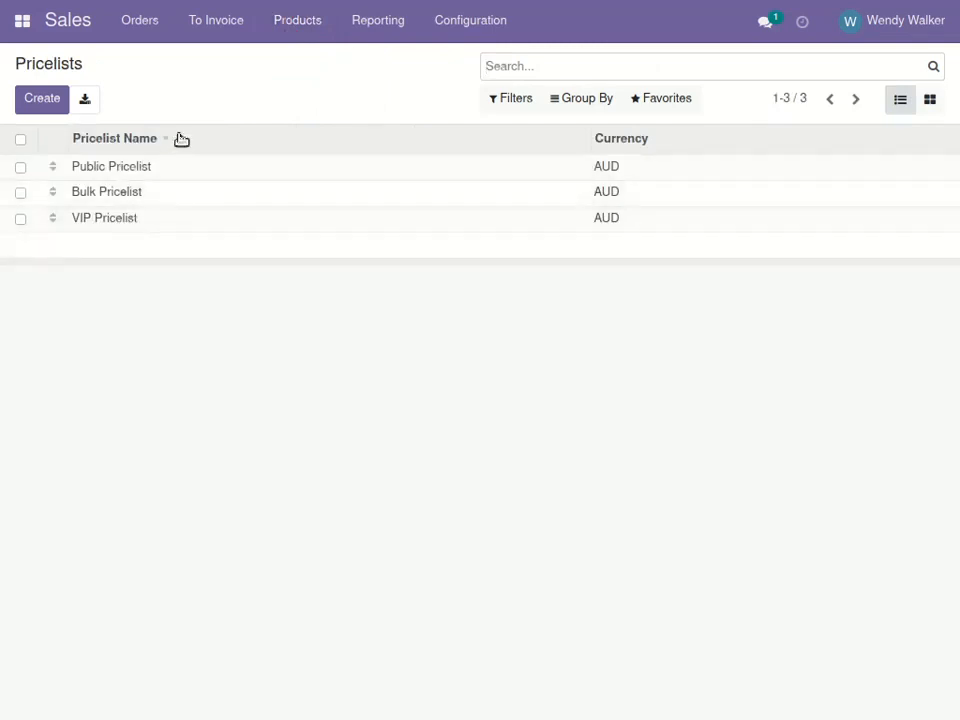
pyautogui.click(36, 98)
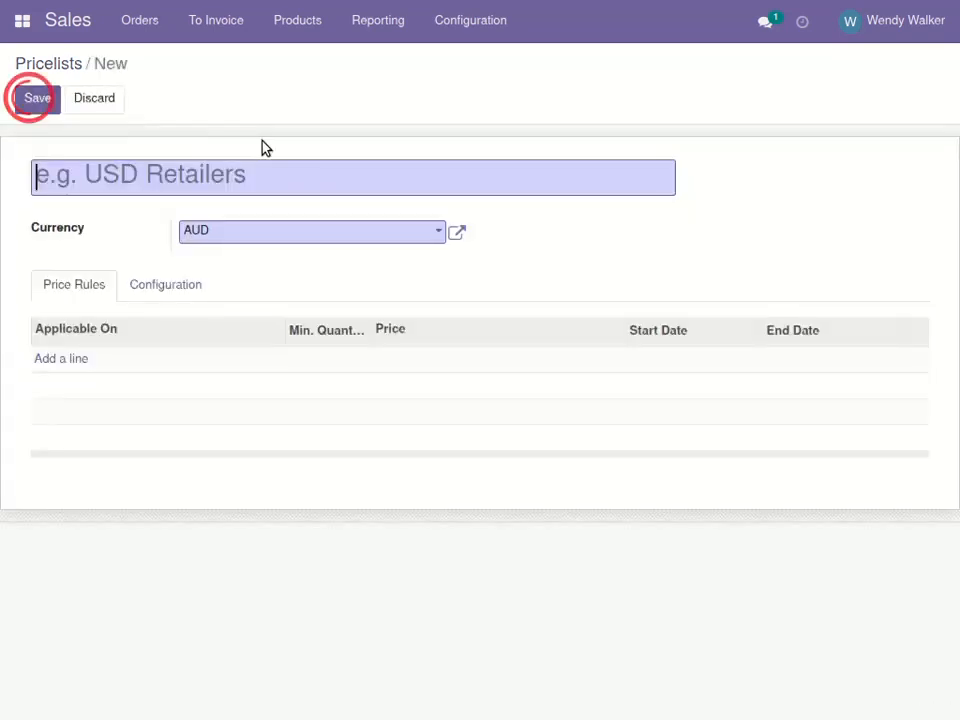
pyautogui.write('Setp')
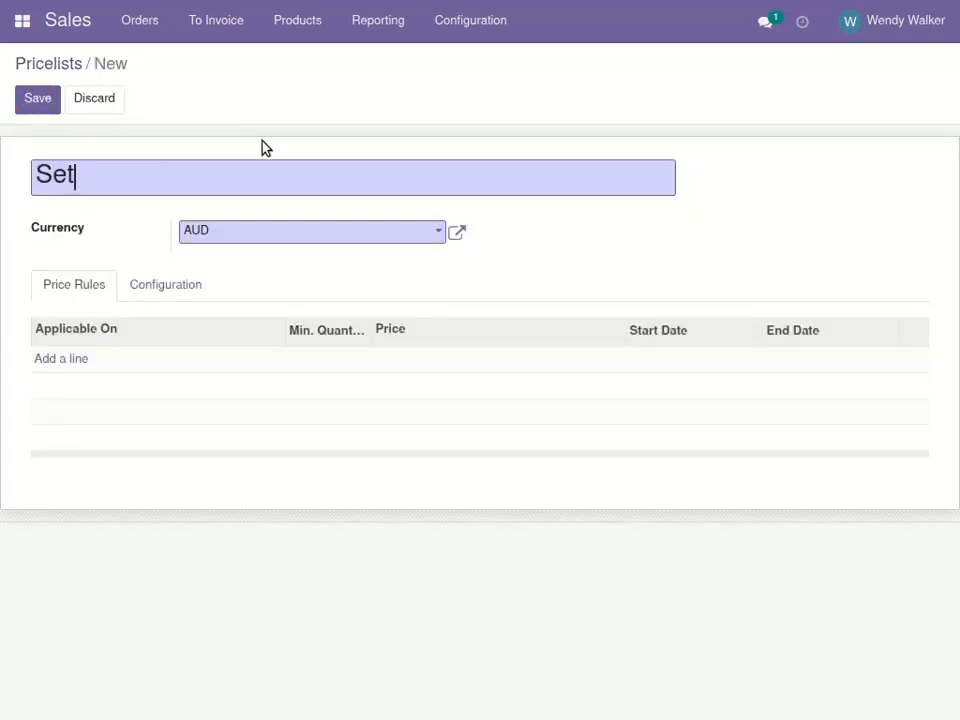
pyautogui.press('BackSpace')
pyautogui.press('BackSpace')
pyautogui.write('pt Sale Pricelist')
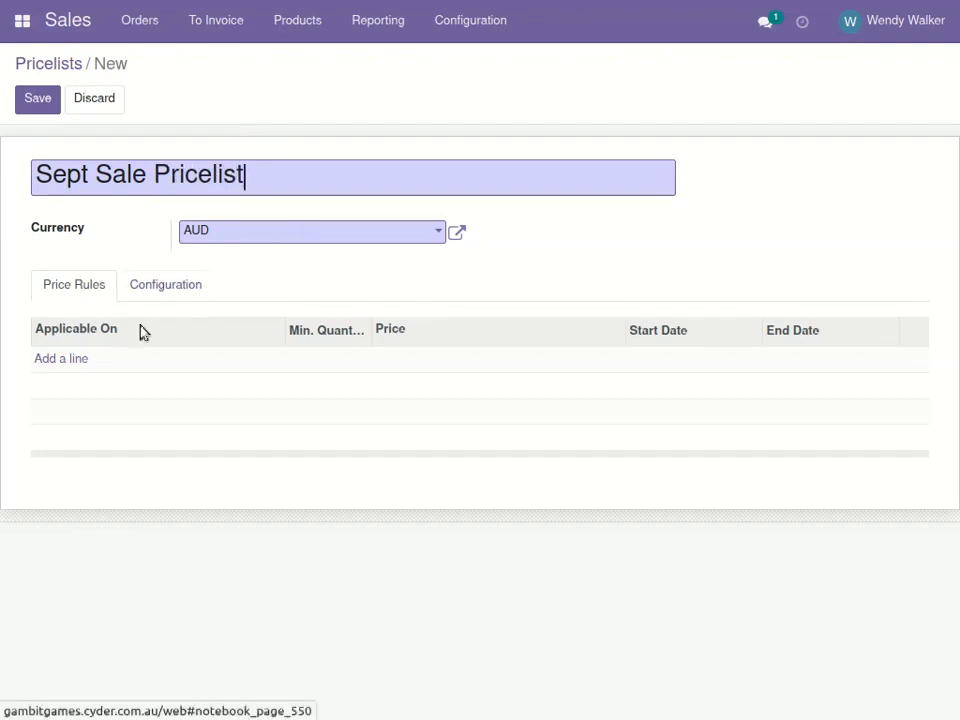
# - Add a price rule to the pricelist that applies to the product category All / Sept Sale
pyautogui.click(64, 362)
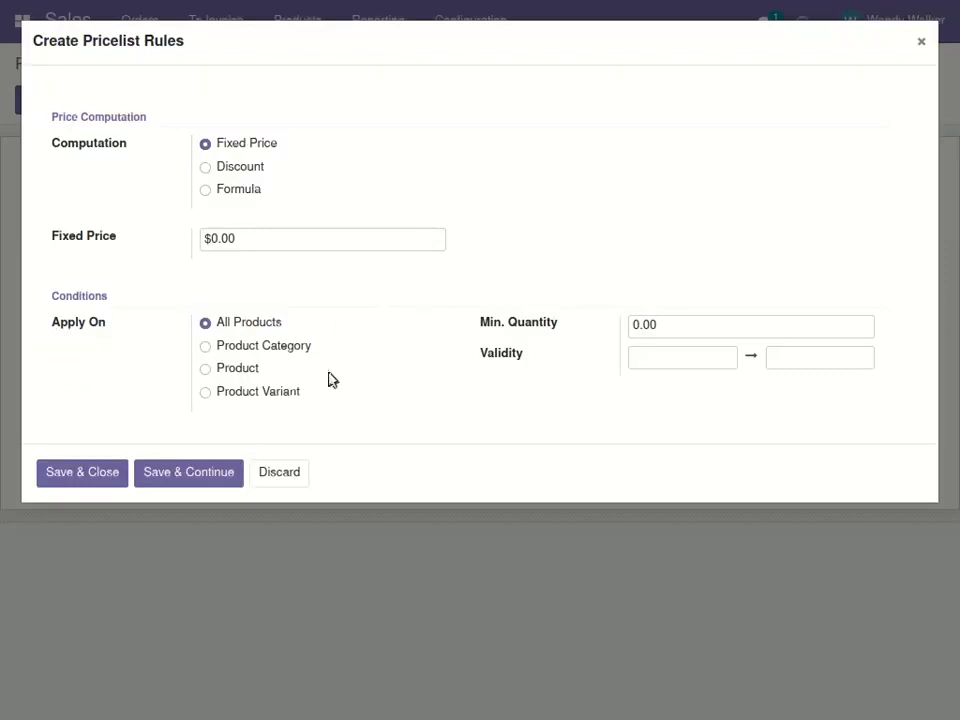
pyautogui.click(206, 348)
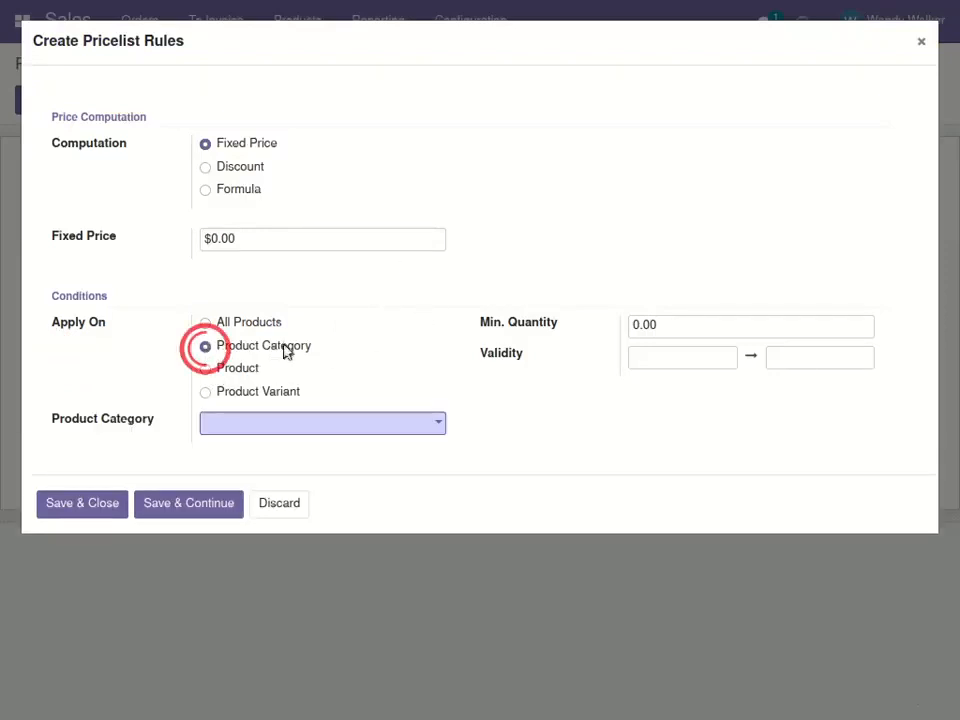
pyautogui.click(263, 424)
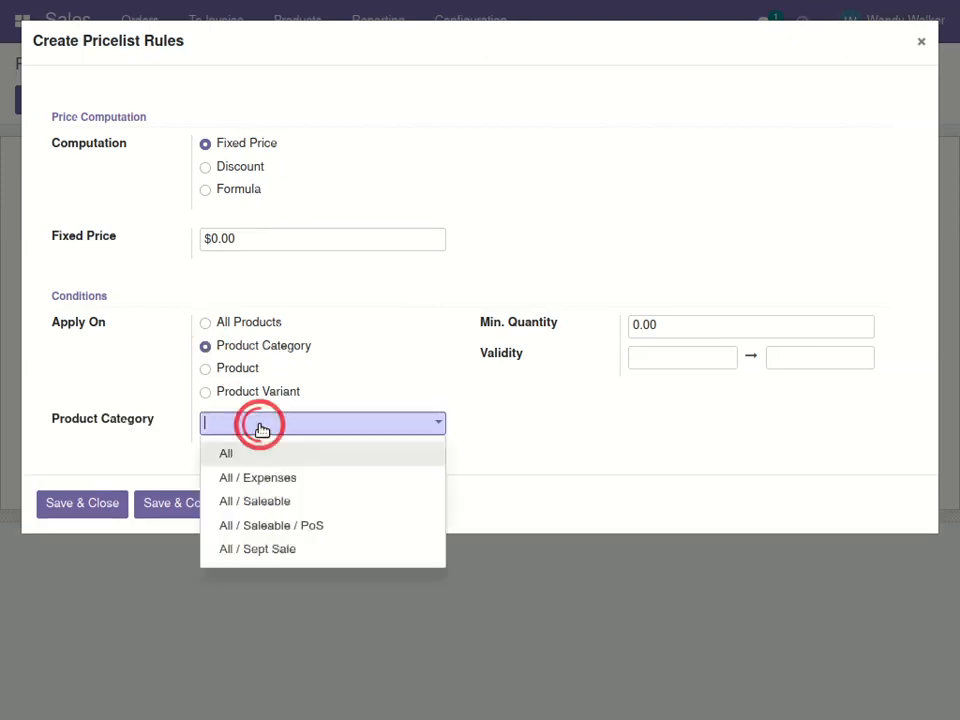
pyautogui.click(268, 550)
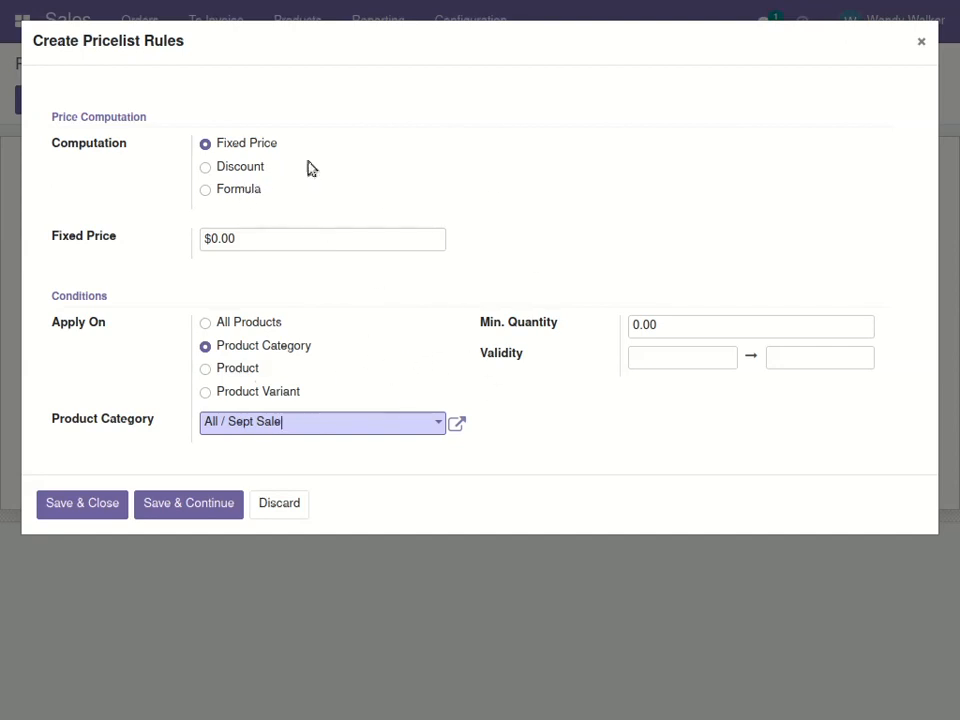
# - Set the rule's price computation to Discount with a 30% discount
pyautogui.click(206, 168)
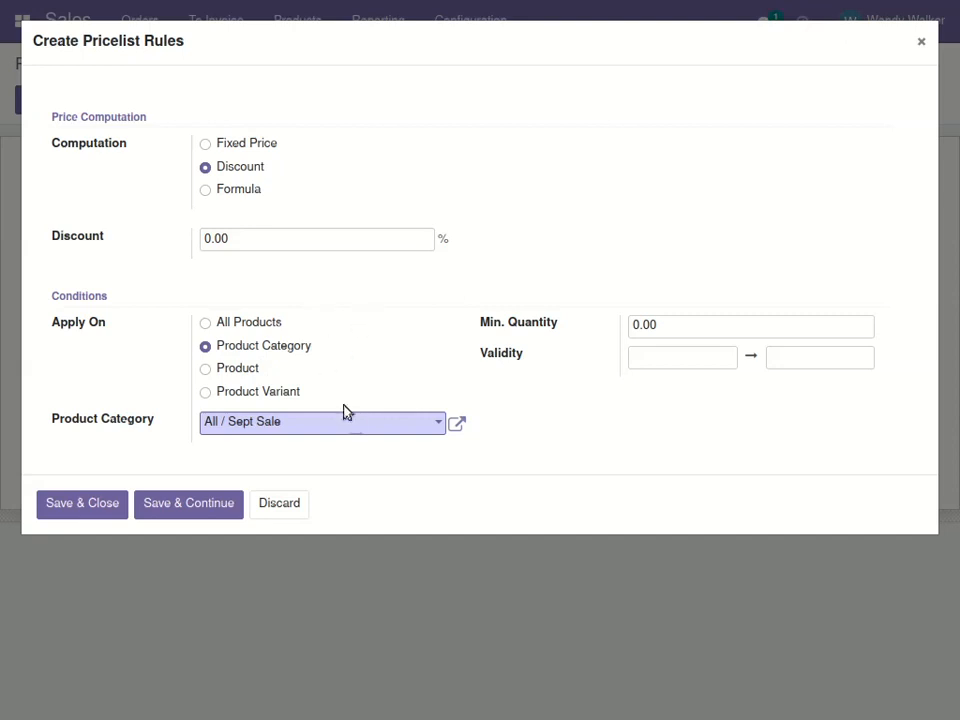
pyautogui.click(234, 240)
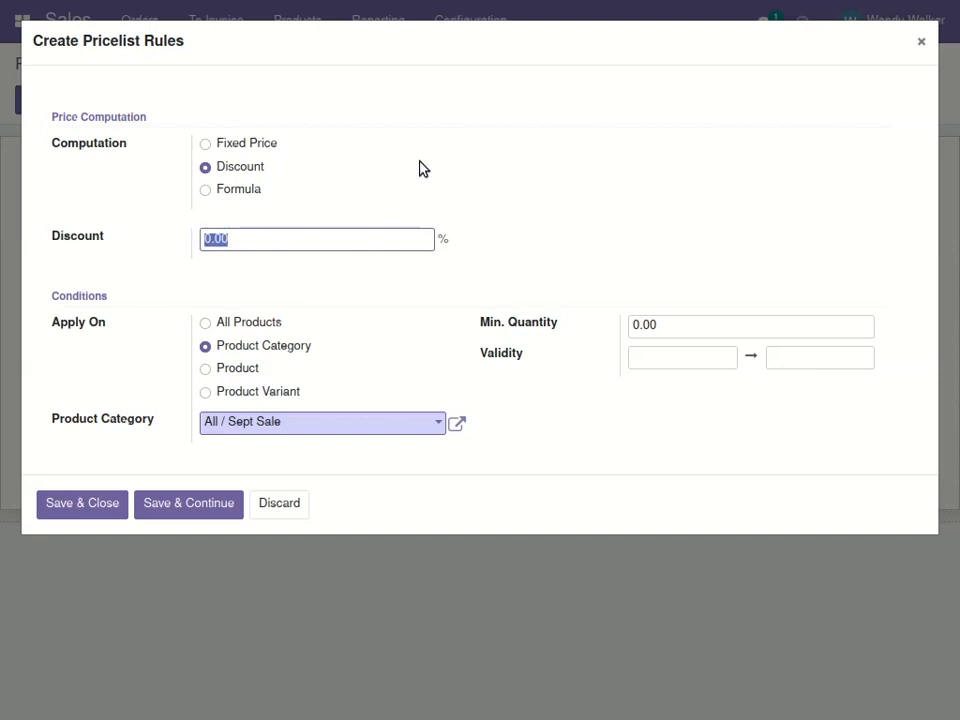
pyautogui.write('30')
# - Set the price rule's validity to start on 1 September 2022 at 9:00
pyautogui.click(646, 360)
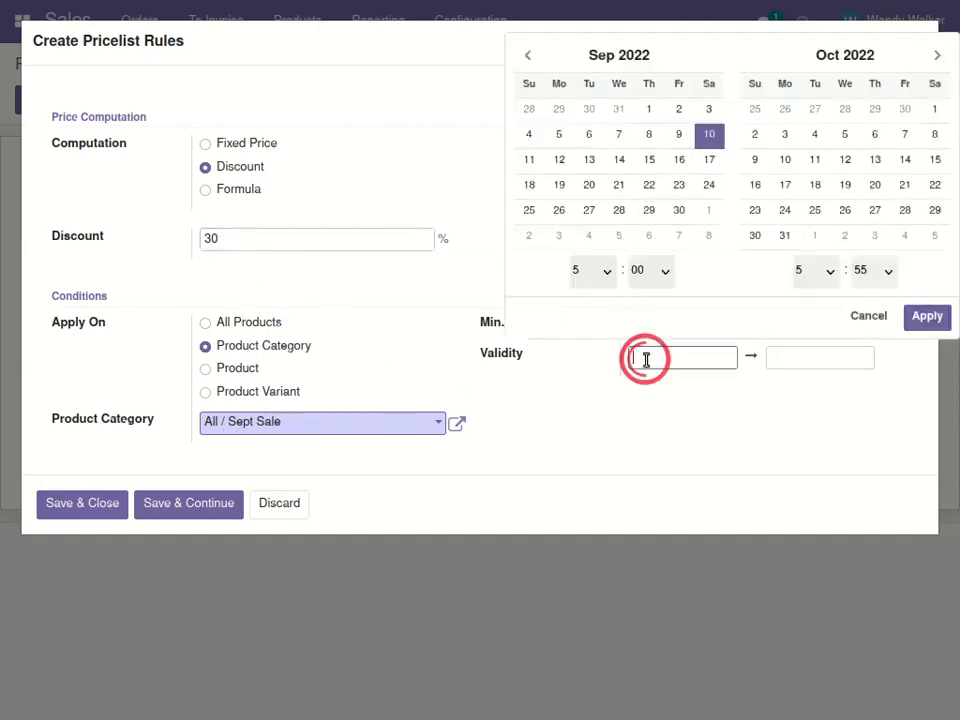
pyautogui.click(648, 112)
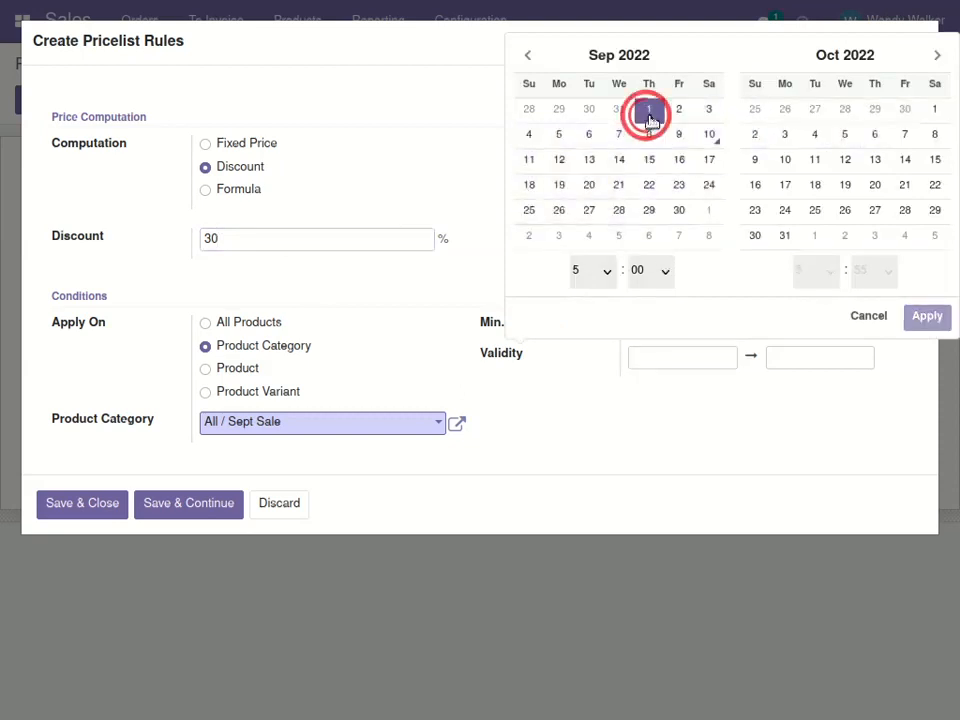
pyautogui.click(607, 272)
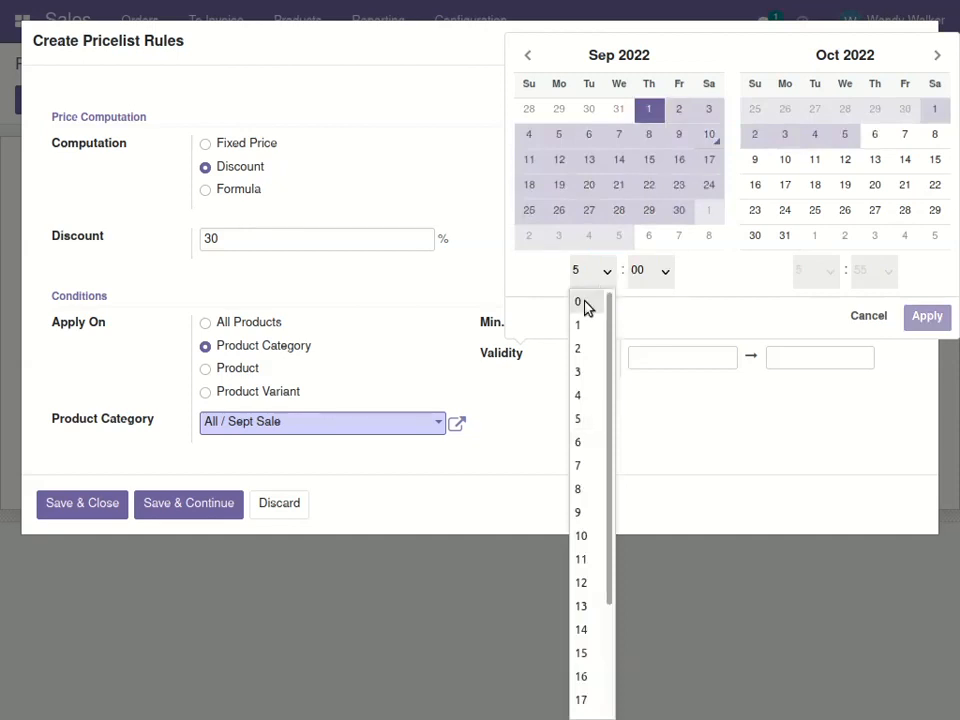
pyautogui.click(580, 512)
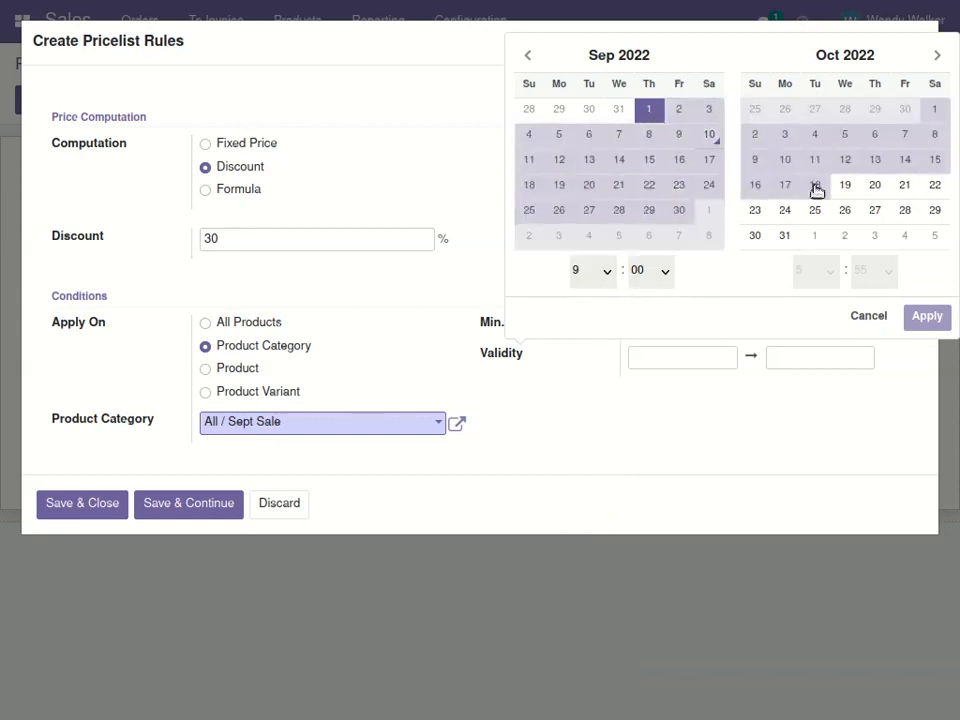
# - Set the rule's validity to end on 30 September 2022 at 5:00, then save the rule and the pricelist
pyautogui.click(680, 212)
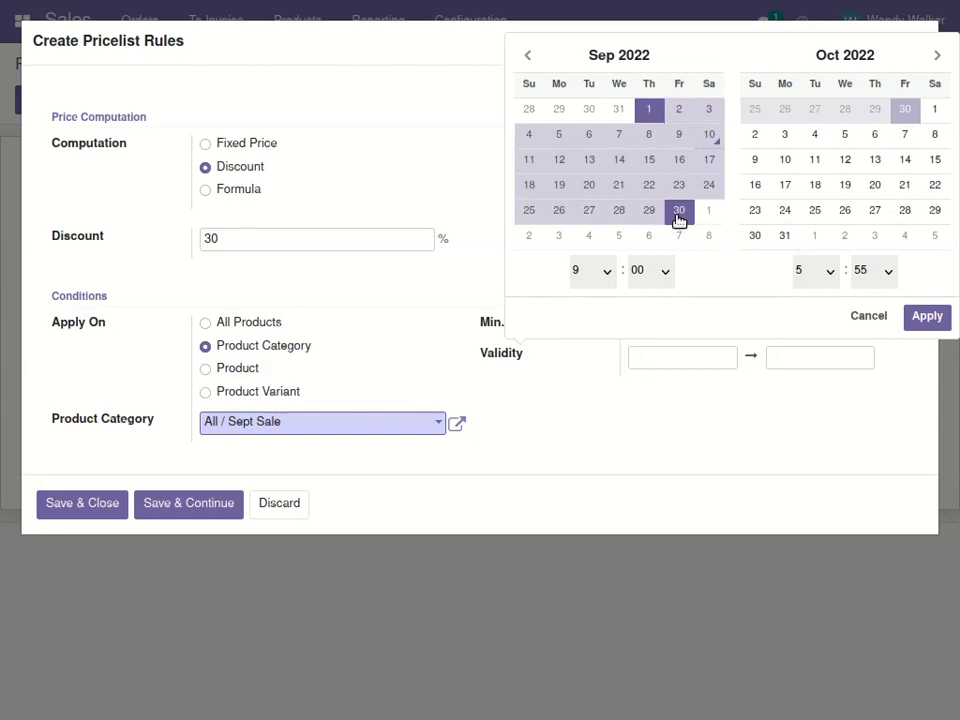
pyautogui.click(831, 272)
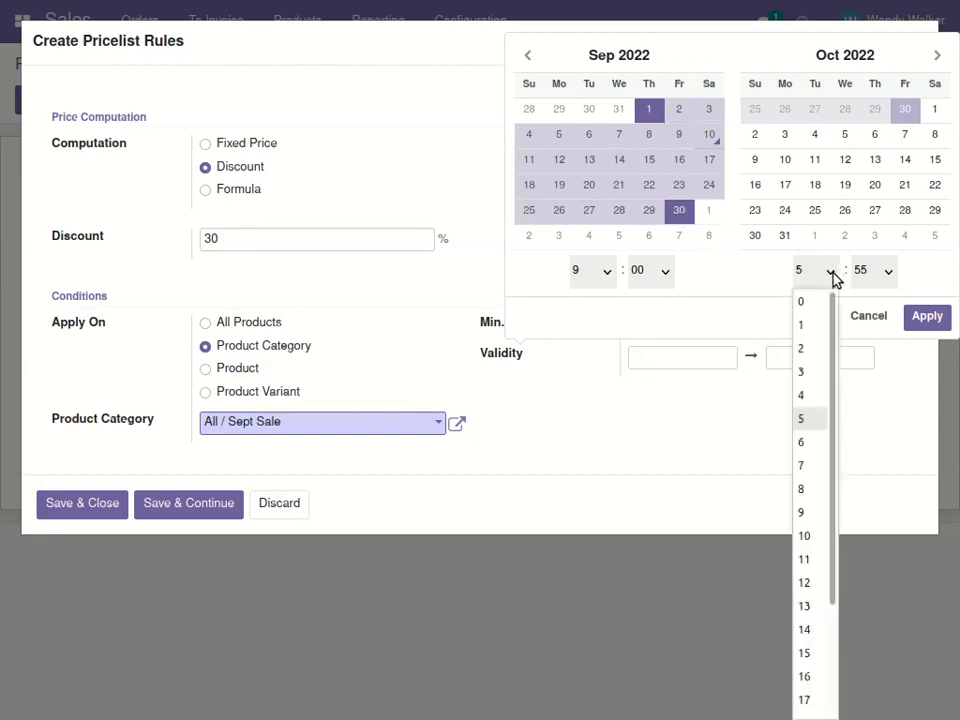
pyautogui.click(889, 272)
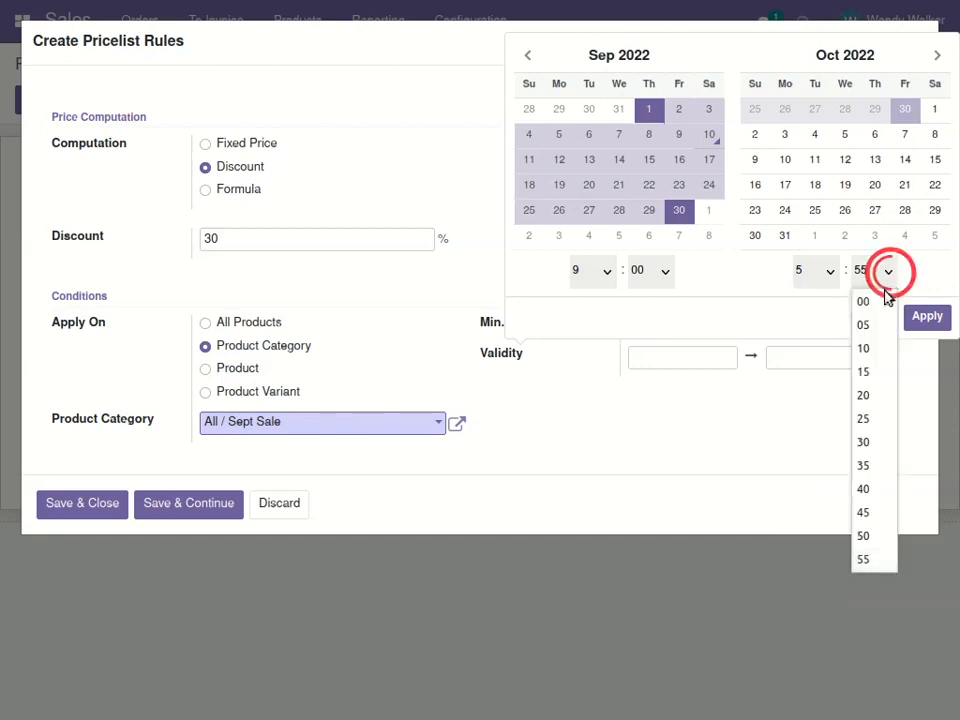
pyautogui.click(864, 302)
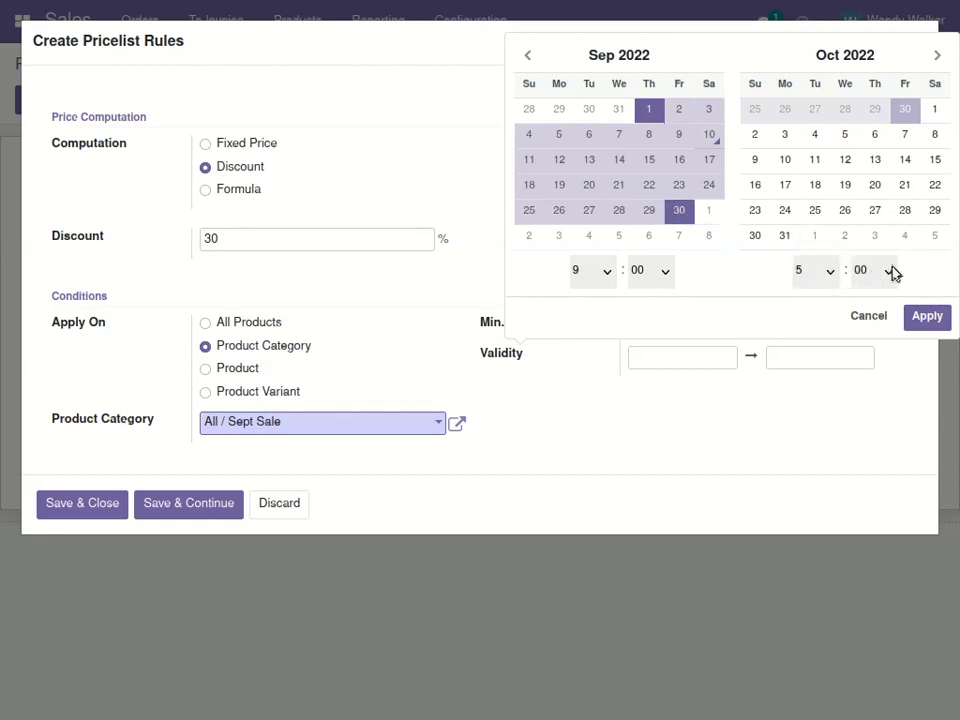
pyautogui.click(927, 318)
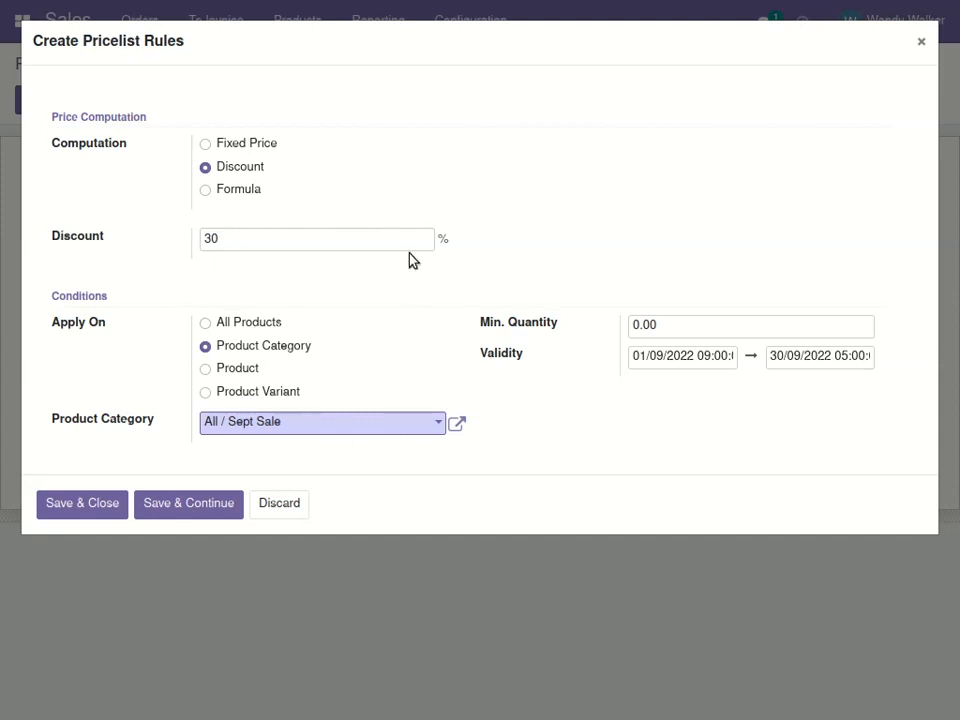
pyautogui.click(82, 504)
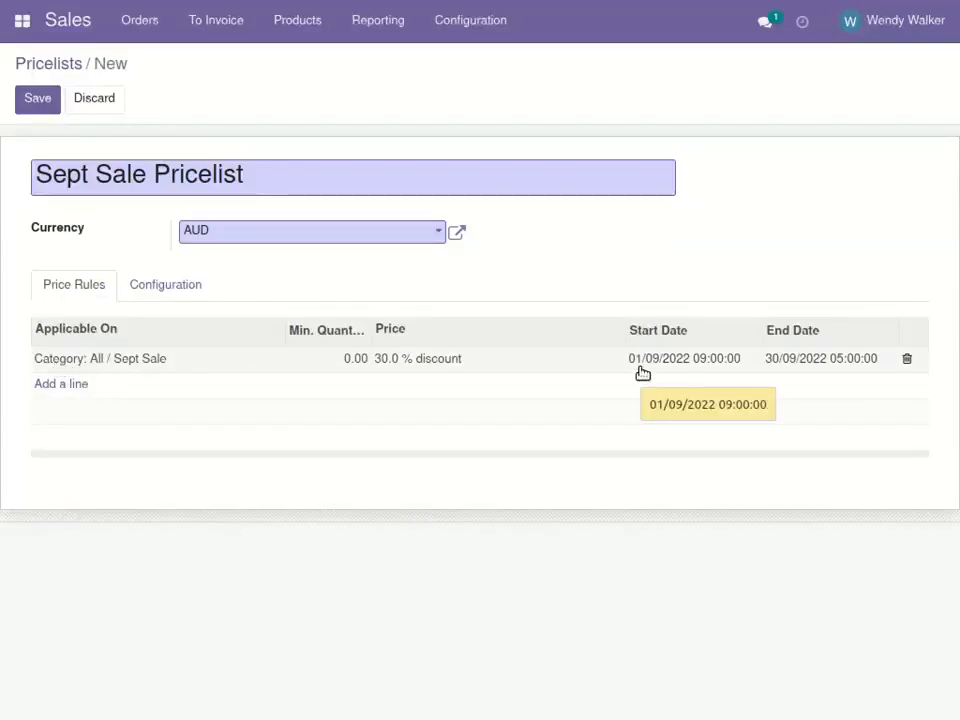
pyautogui.click(30, 98)
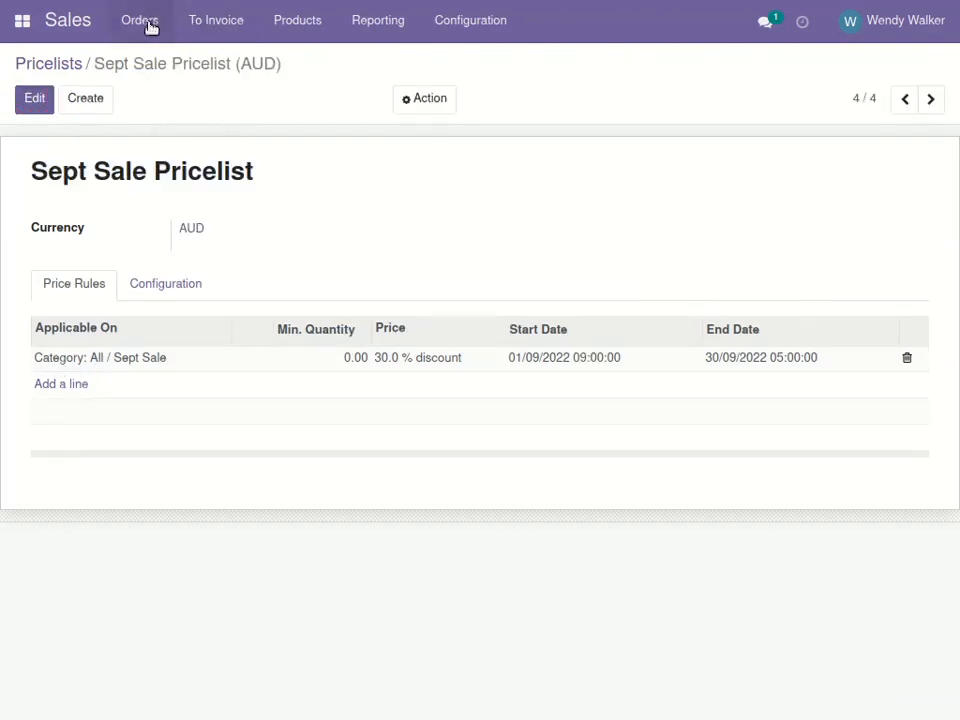
# - Change the product category of War of the Ring 2nd Edition to All / Sept Sale and save the product
pyautogui.click(318, 20)
pyautogui.click(315, 60)
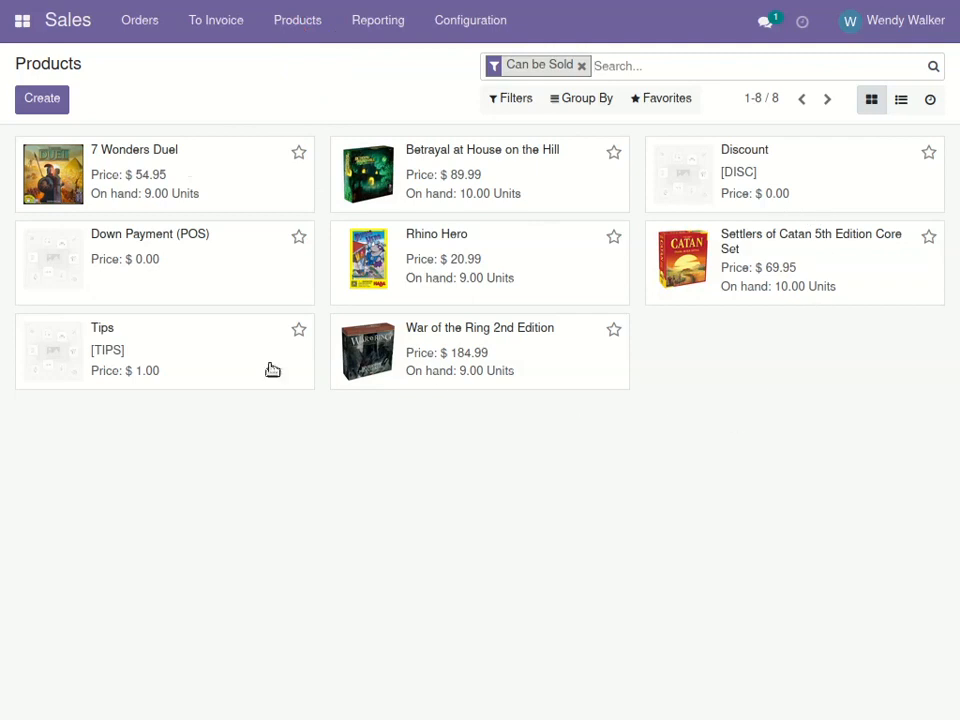
pyautogui.click(431, 345)
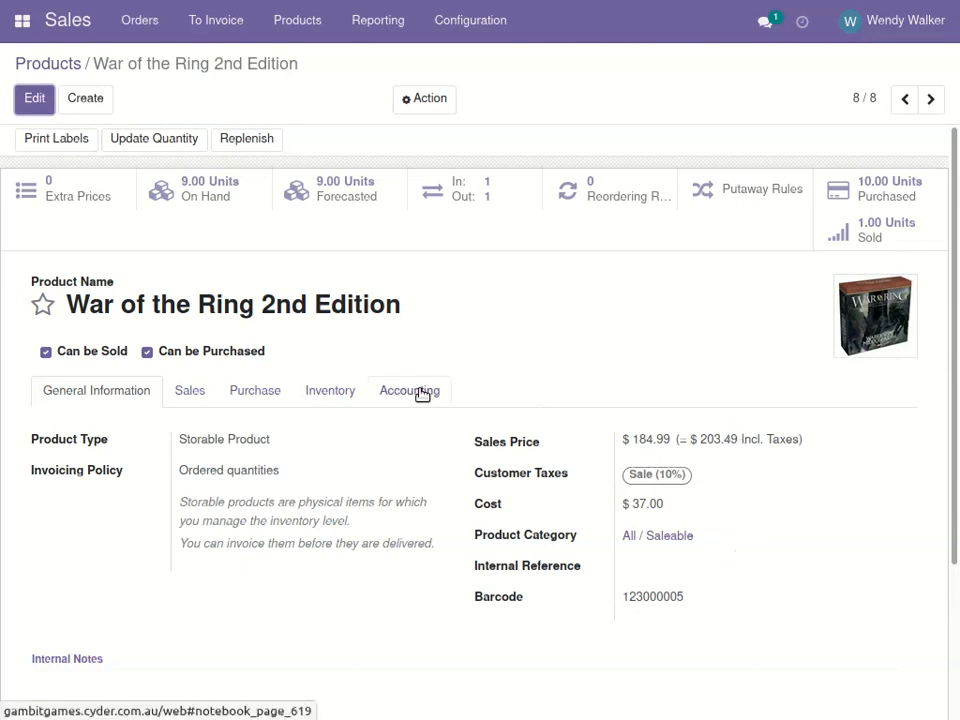
pyautogui.click(42, 304)
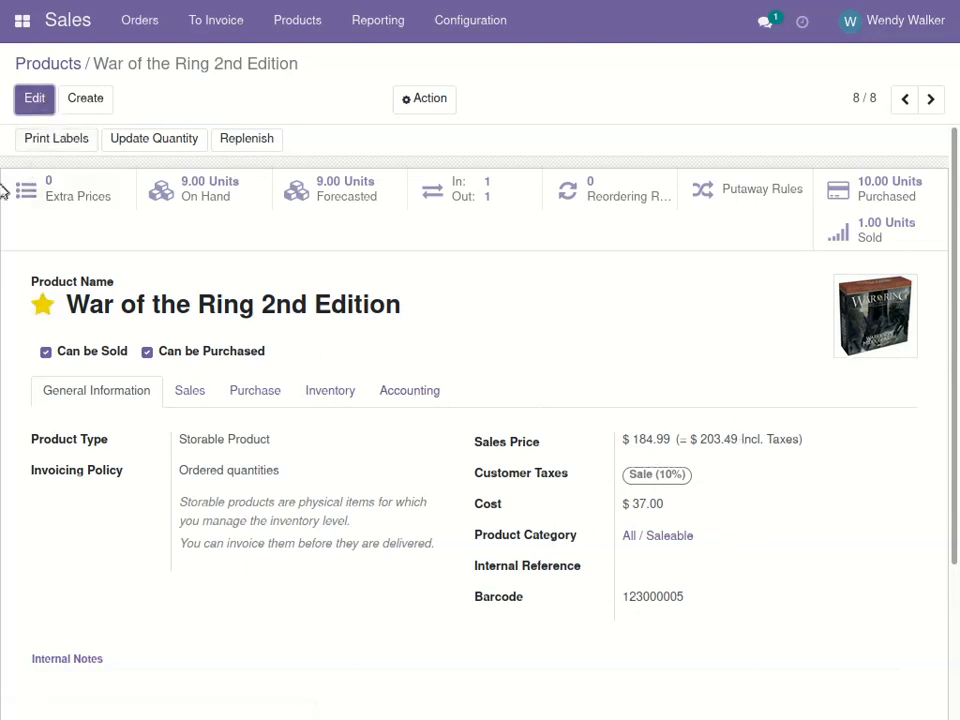
pyautogui.click(33, 100)
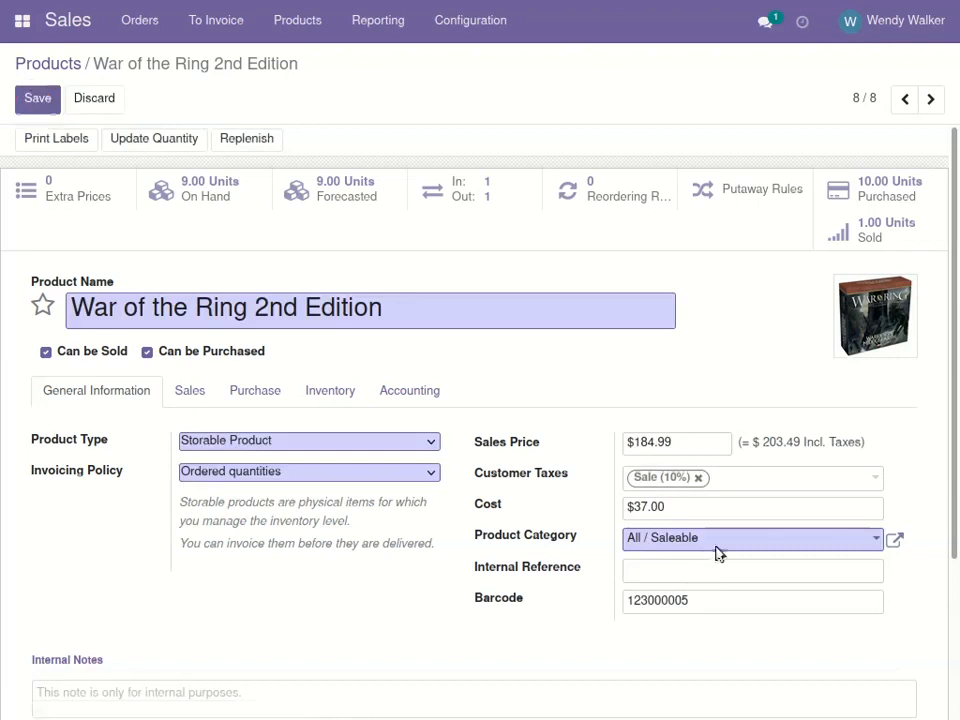
pyautogui.click(717, 537)
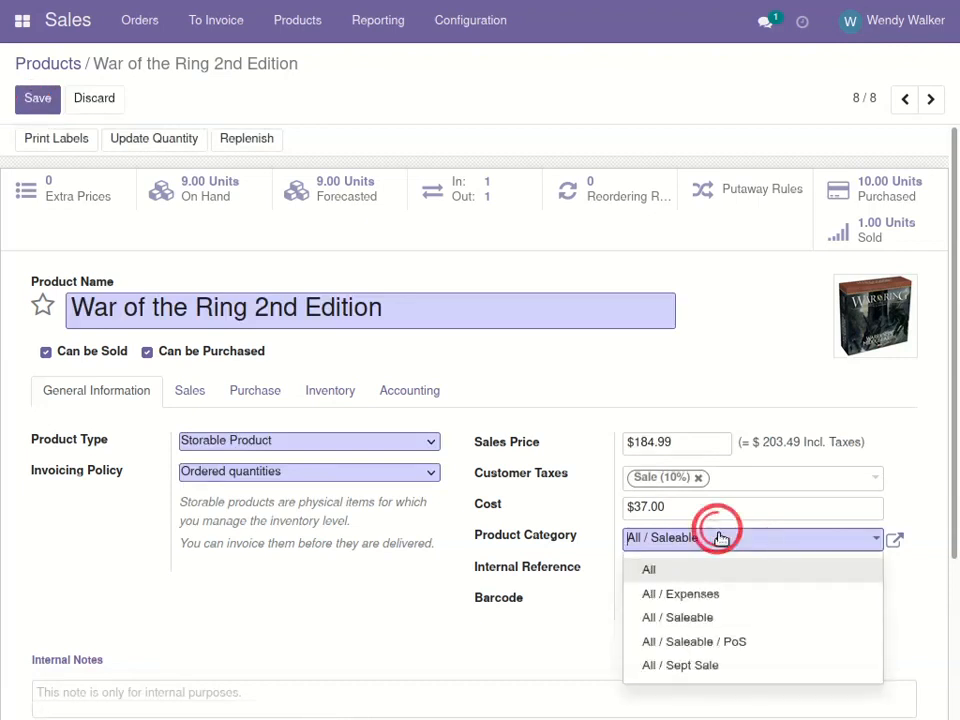
pyautogui.click(712, 665)
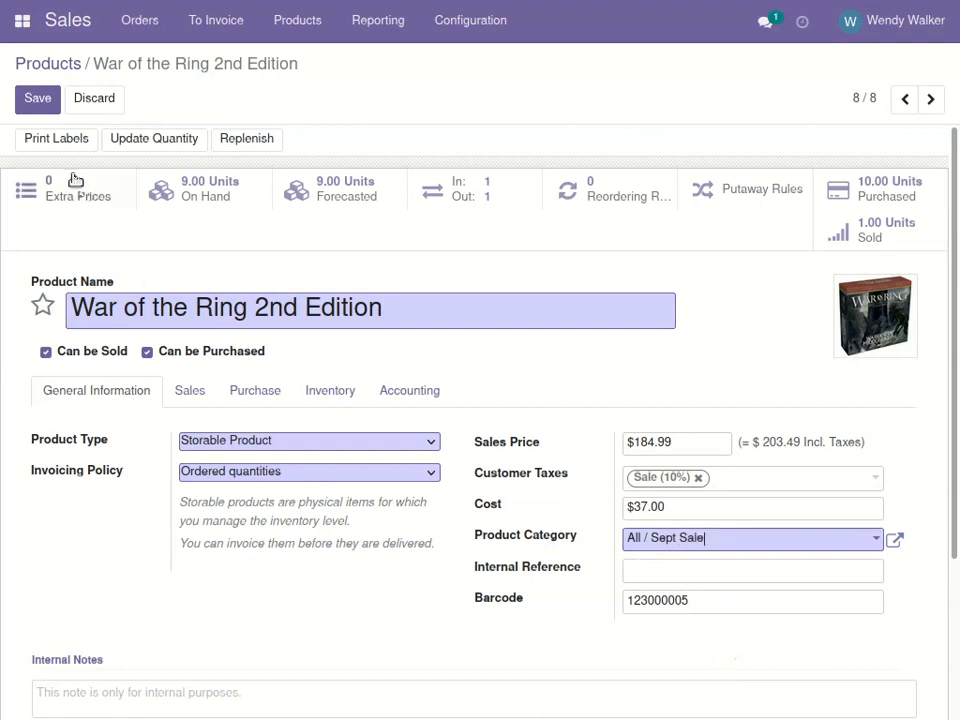
pyautogui.click(40, 98)
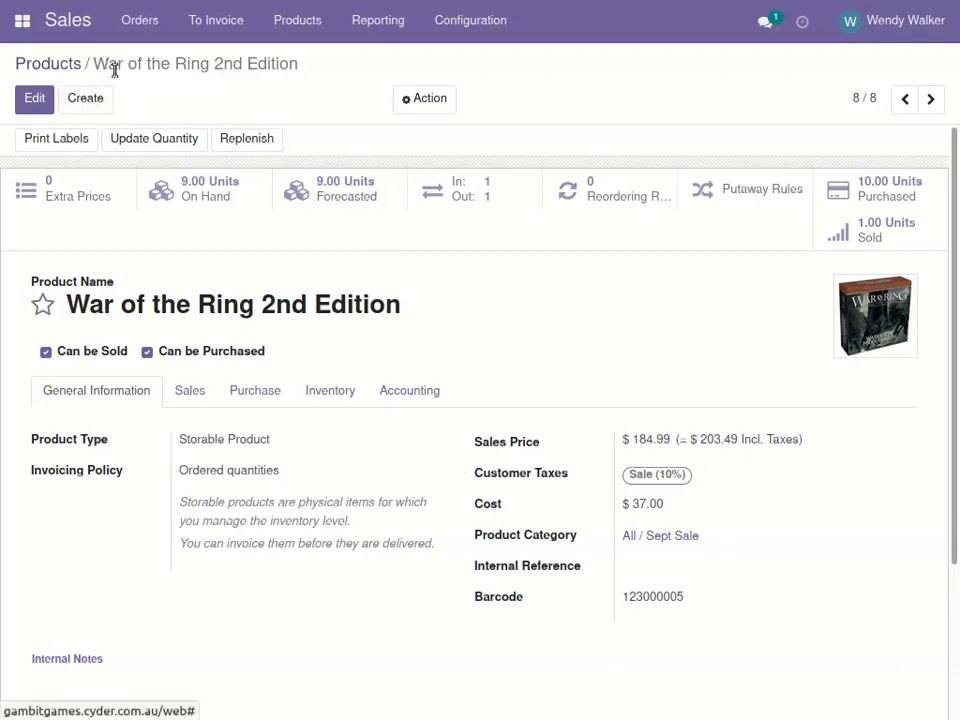
# - Start a new quotation for the customer of the existing quotations and set its pricelist to Public Pricelist (AUD)
pyautogui.click(148, 24)
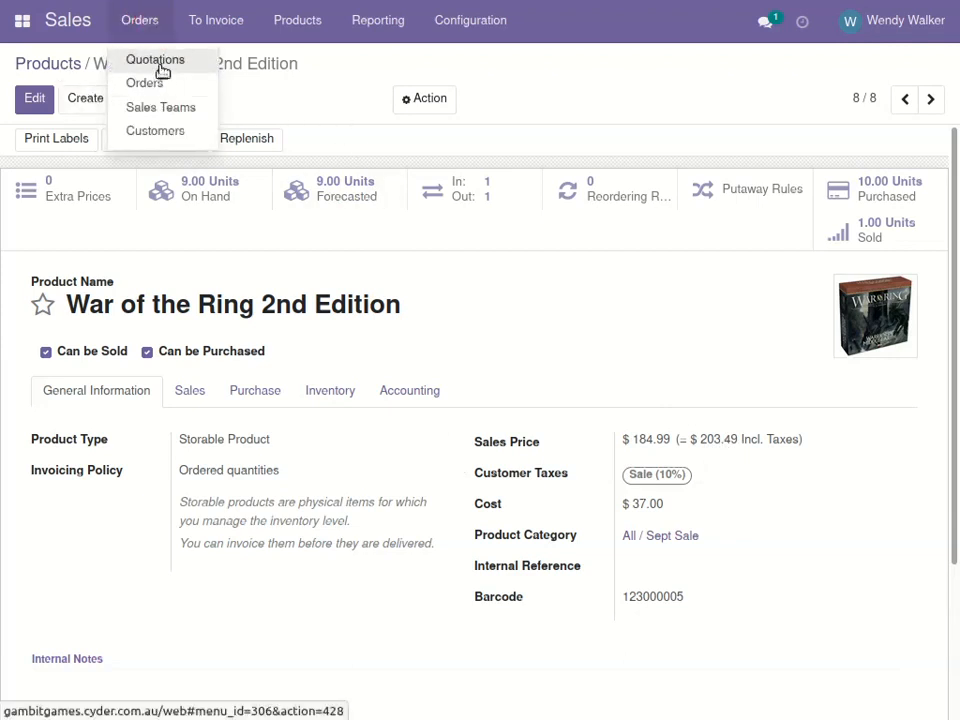
pyautogui.click(157, 63)
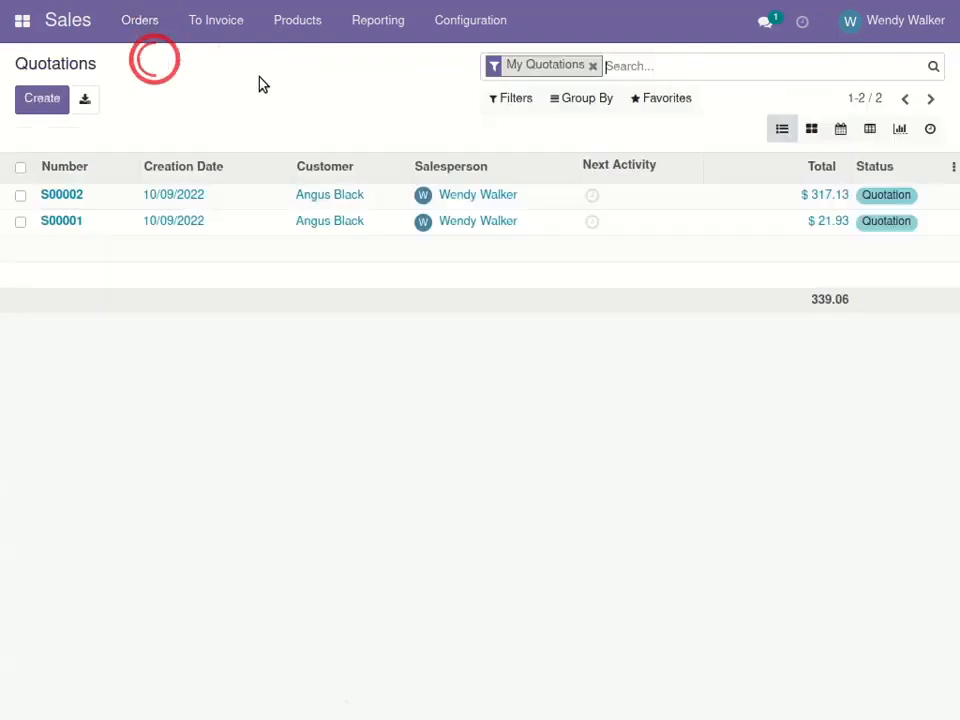
pyautogui.click(33, 99)
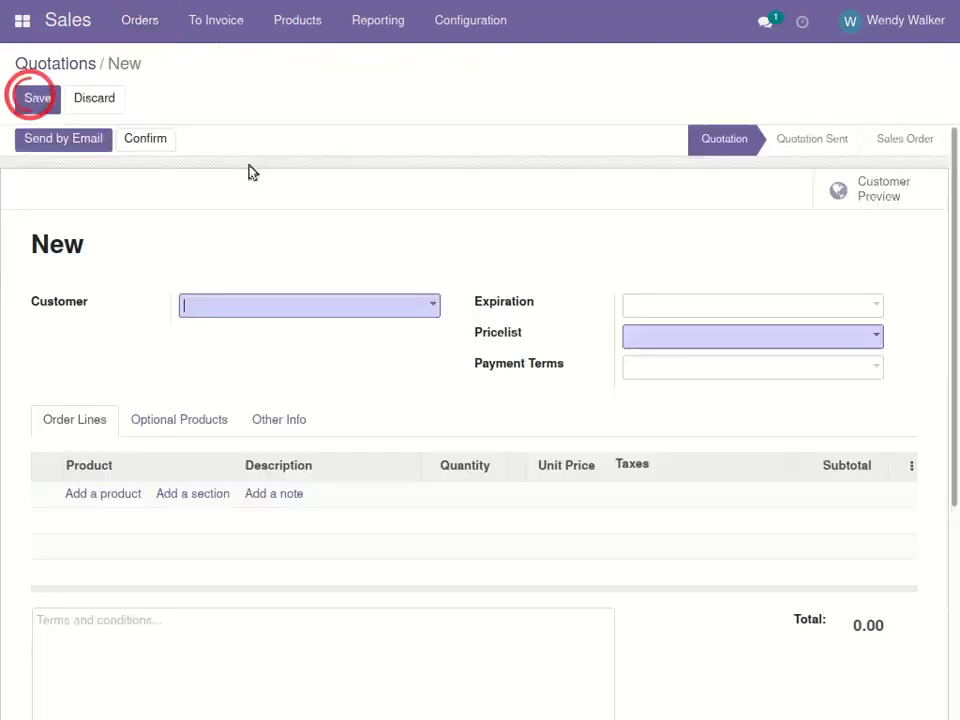
pyautogui.click(230, 304)
pyautogui.click(232, 360)
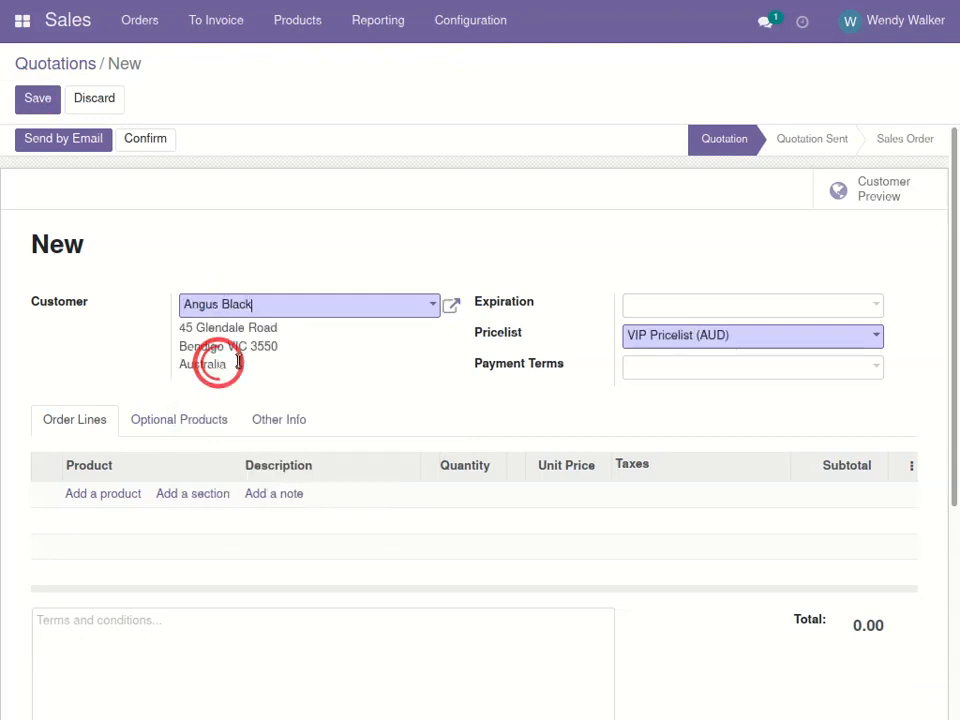
pyautogui.click(753, 339)
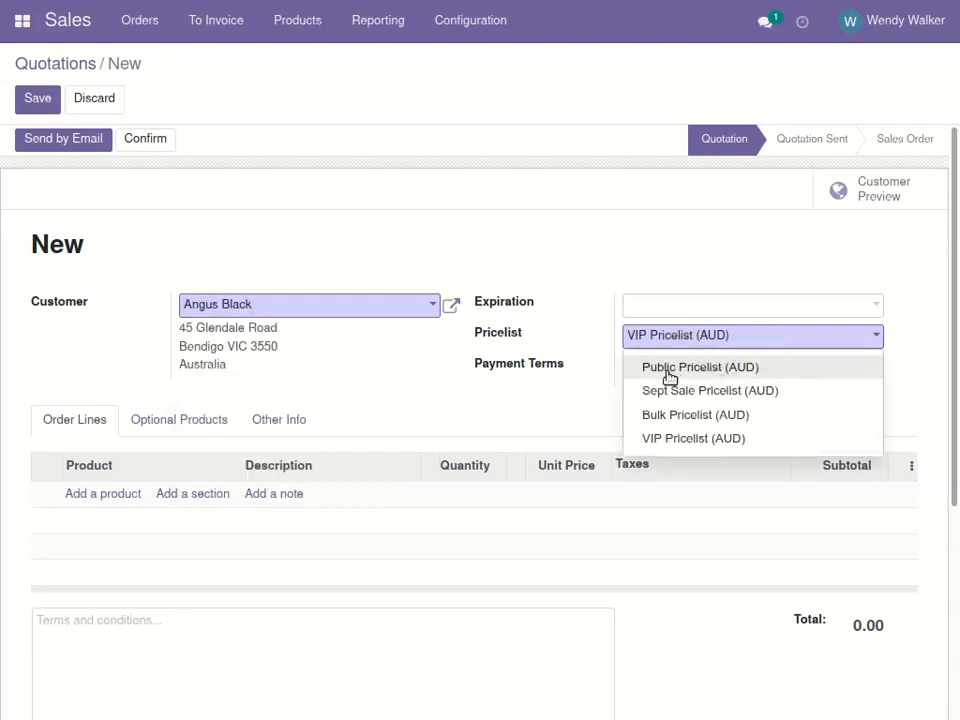
pyautogui.click(712, 368)
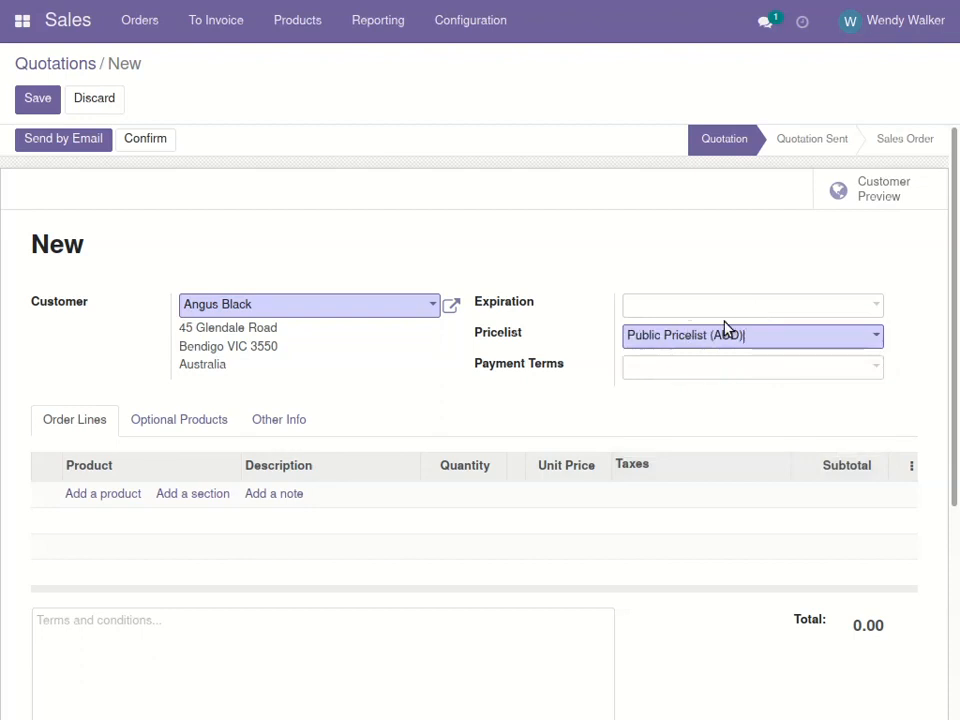
# - Add War of the Ring 2nd Edition as an order line on the quotation
pyautogui.click(94, 495)
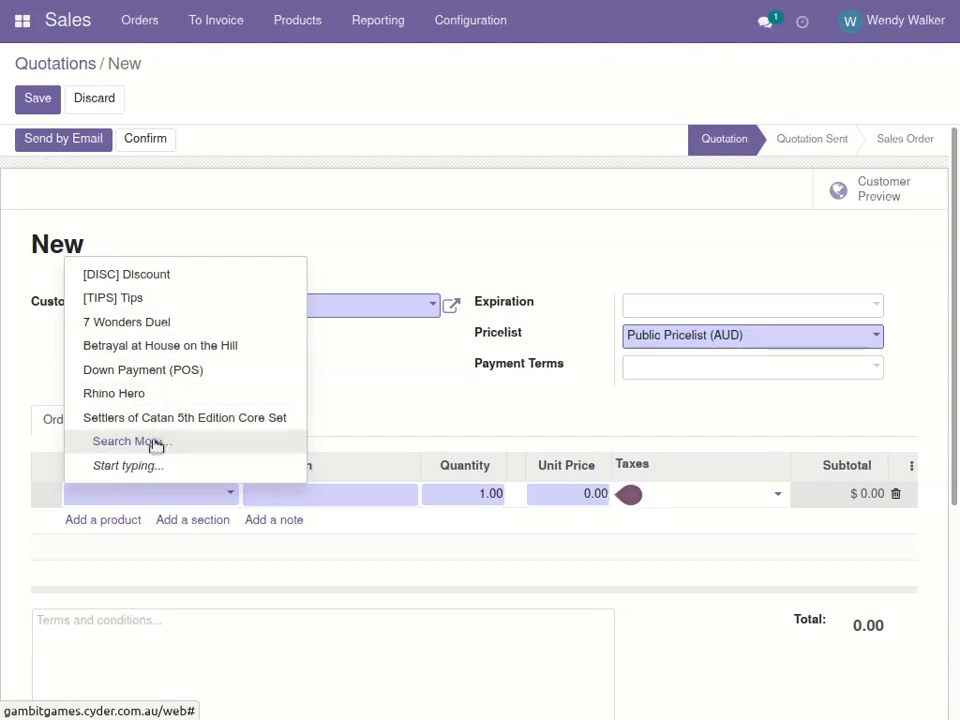
pyautogui.write('war')
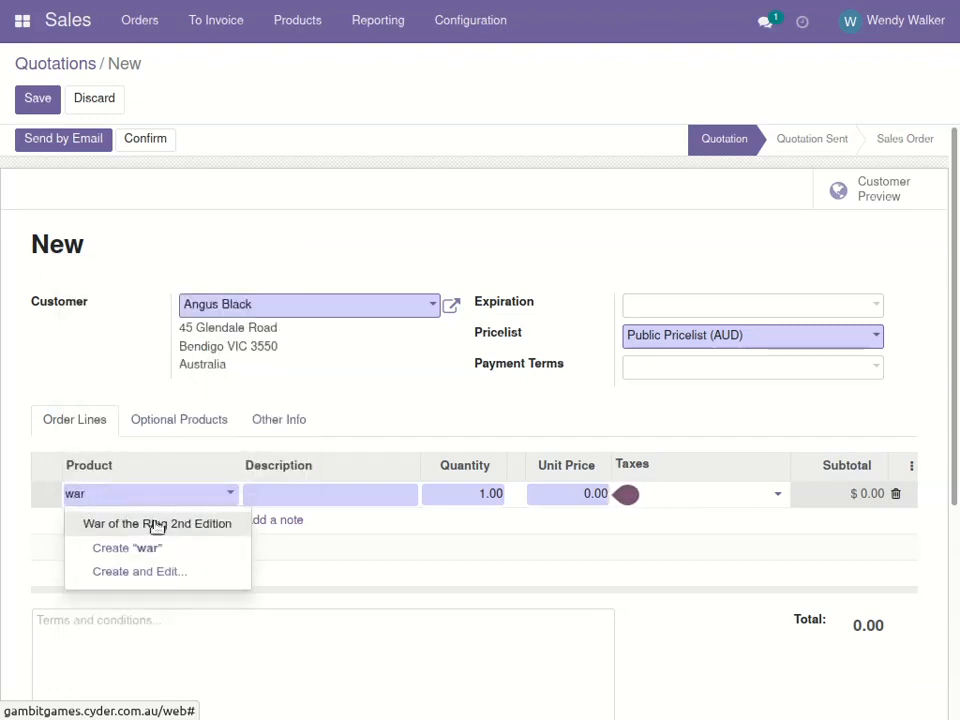
pyautogui.click(154, 523)
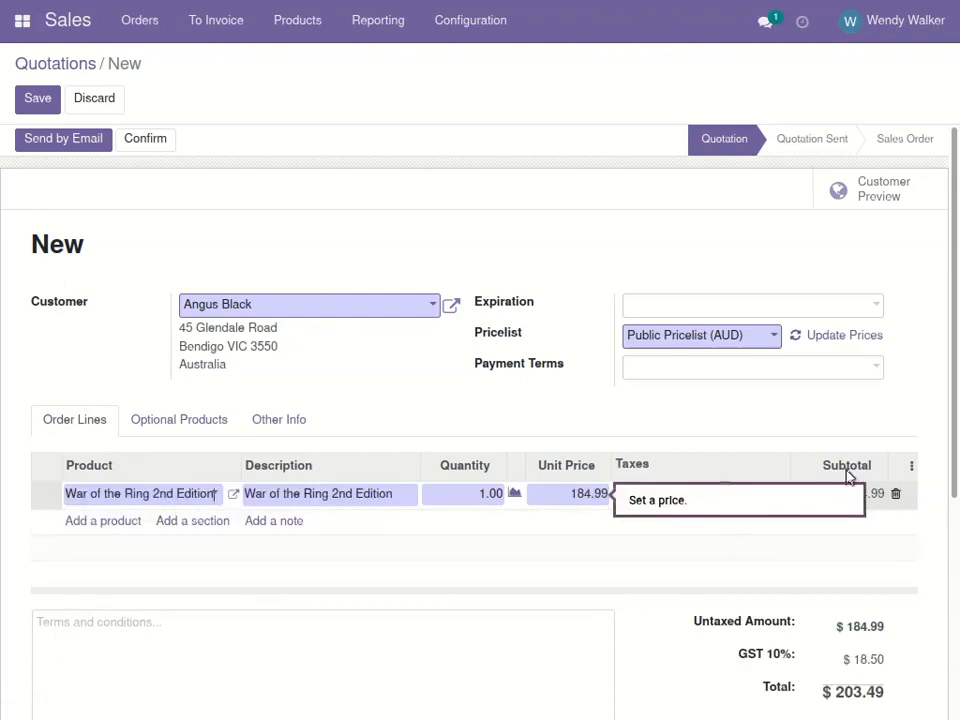
pyautogui.click(385, 410)
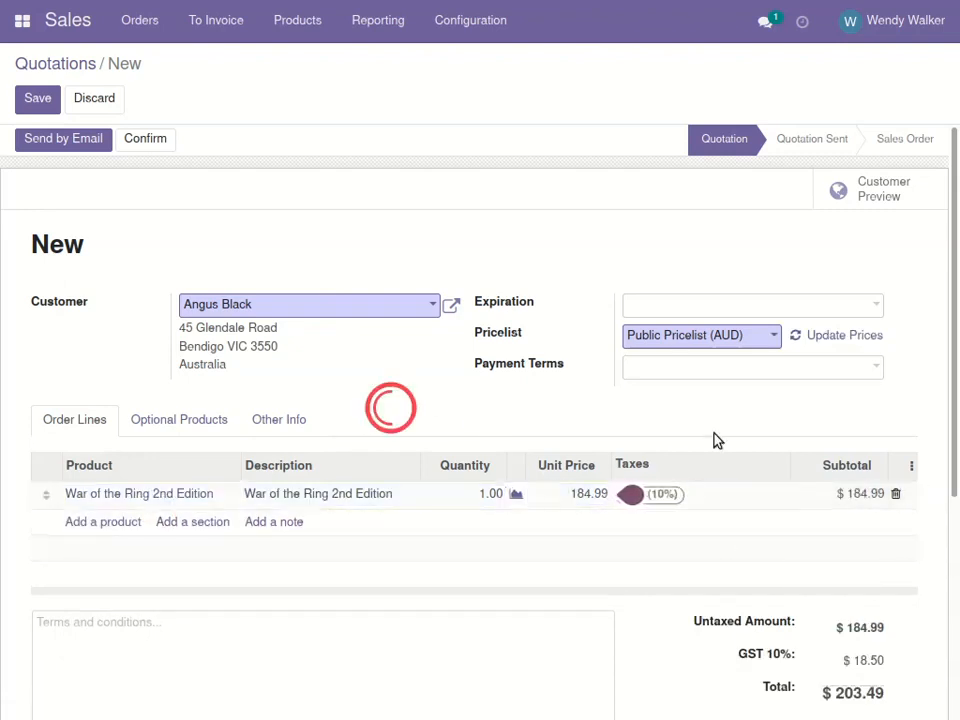
# - Switch the quotation's pricelist to Sept Sale Pricelist (AUD) and update all unit prices to match it
pyautogui.click(678, 336)
pyautogui.click(678, 336)
pyautogui.click(678, 336)
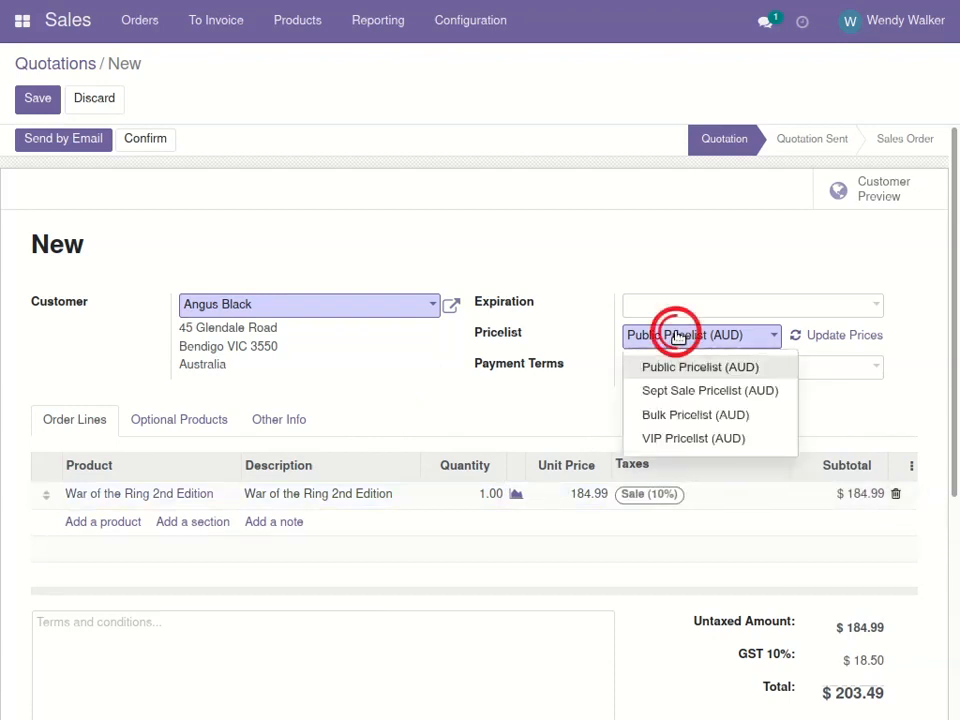
pyautogui.click(680, 391)
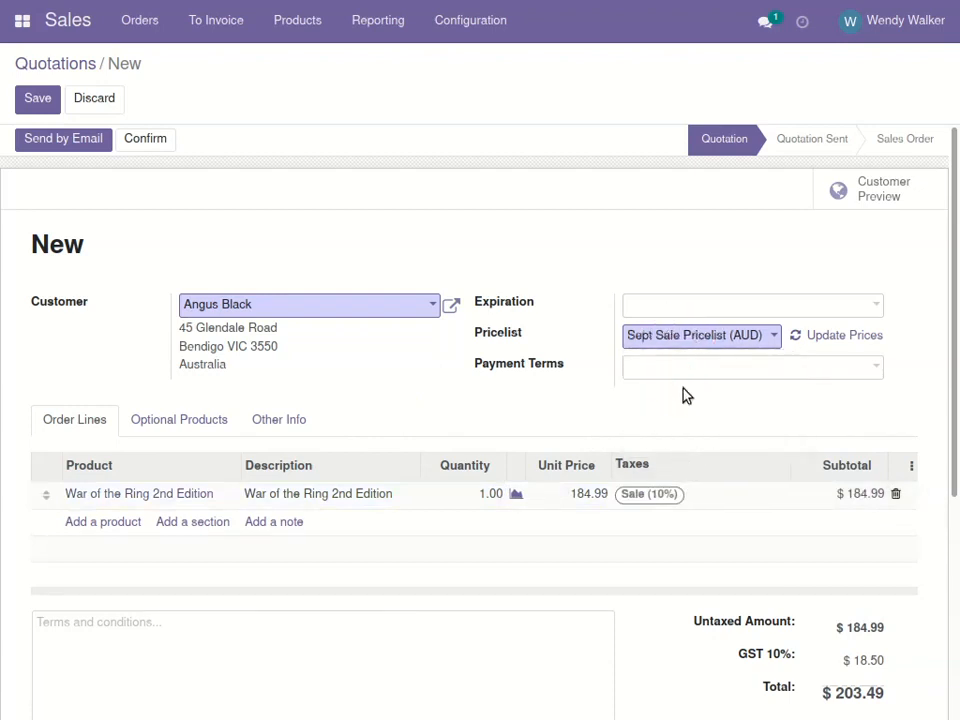
pyautogui.click(845, 336)
pyautogui.click(210, 146)
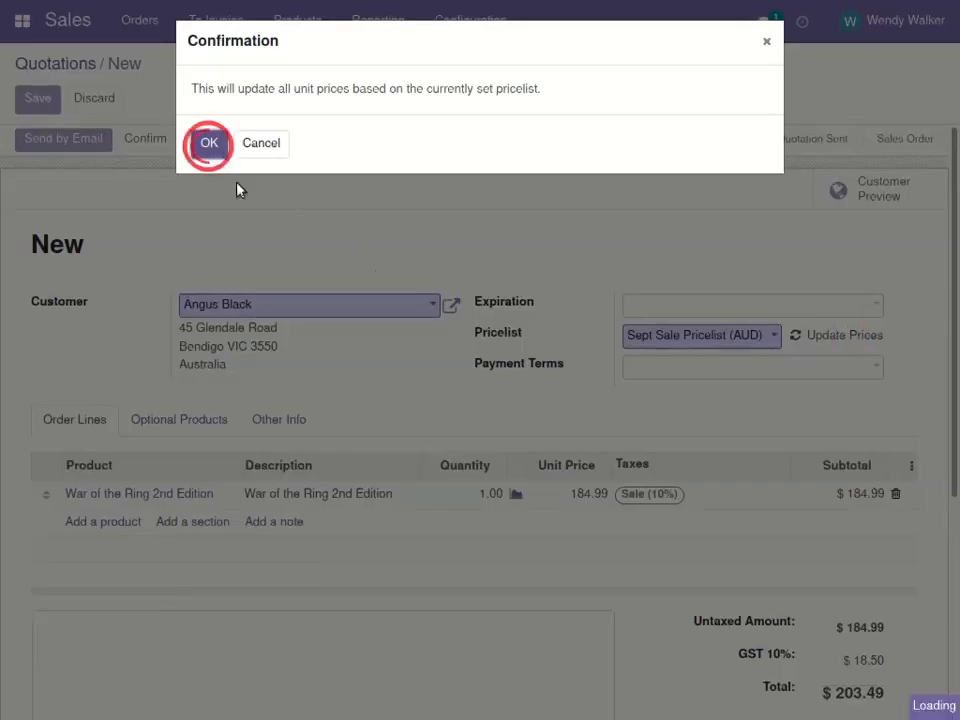